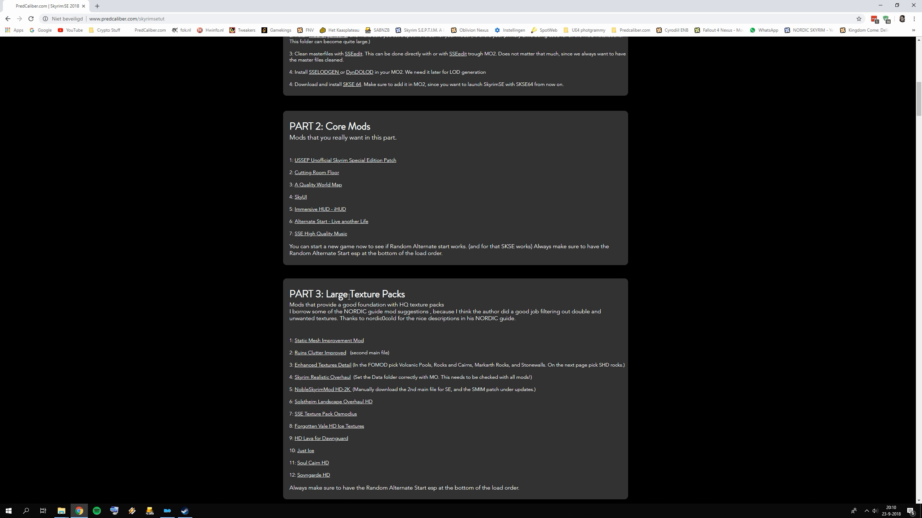
{"action": "key", "text": "super"}
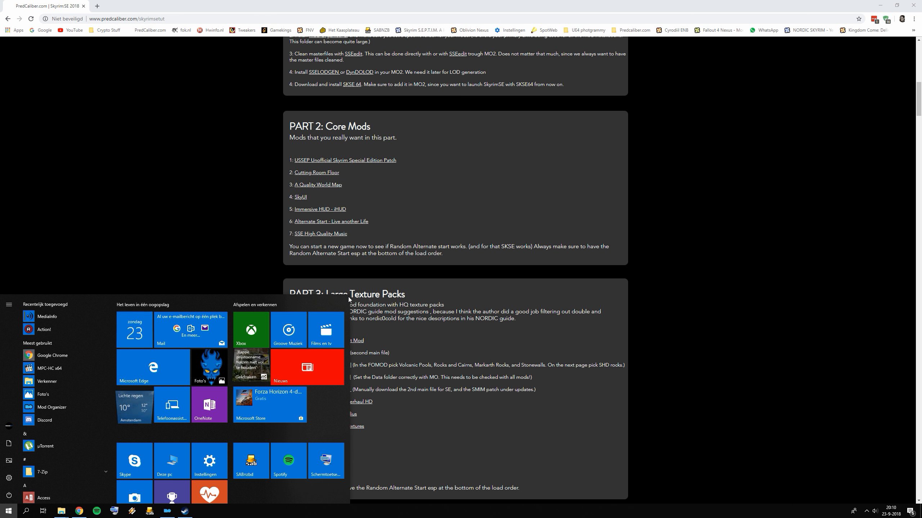
{"action": "key", "text": "super"}
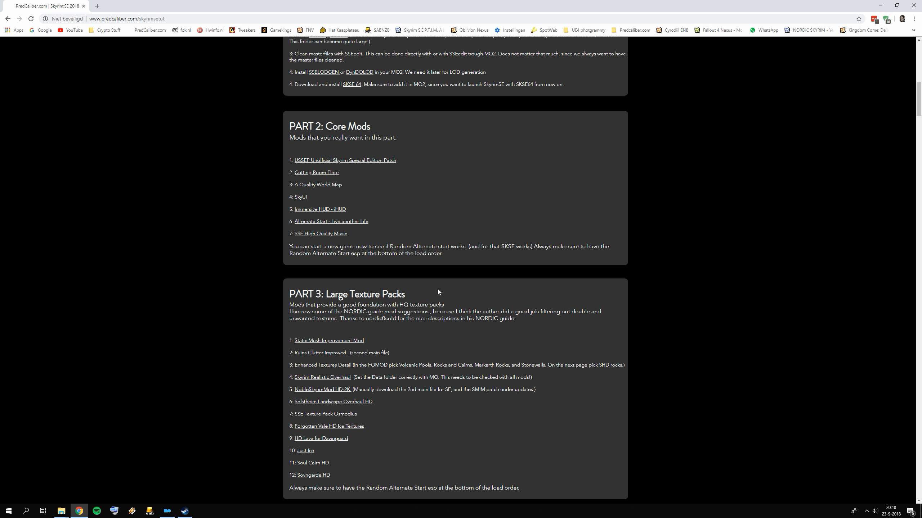
{"action": "key", "text": "super+d"}
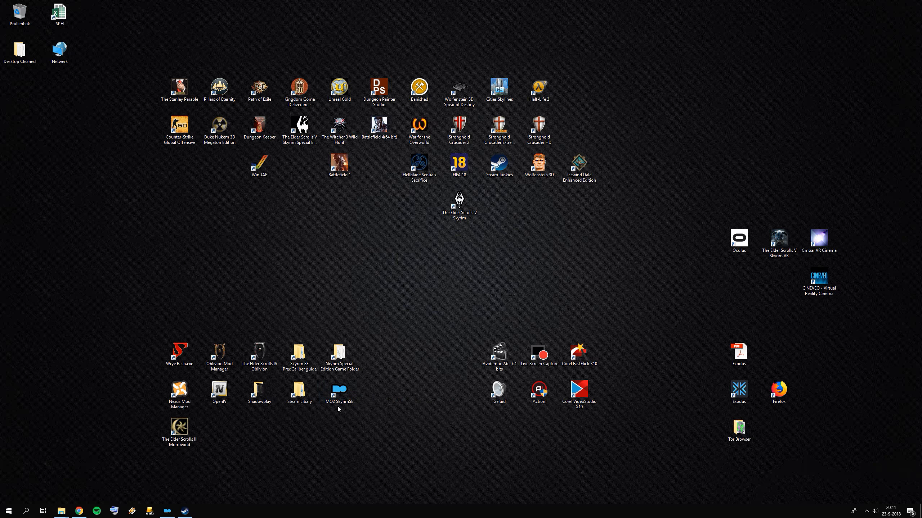
{"action": "mouse_move", "coordinate": [79, 510]}
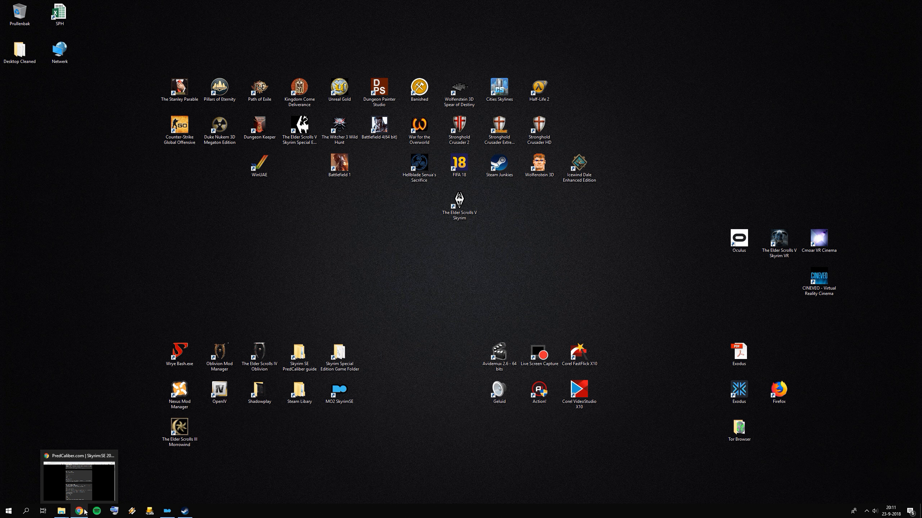
{"action": "left_click", "coordinate": [88, 468]}
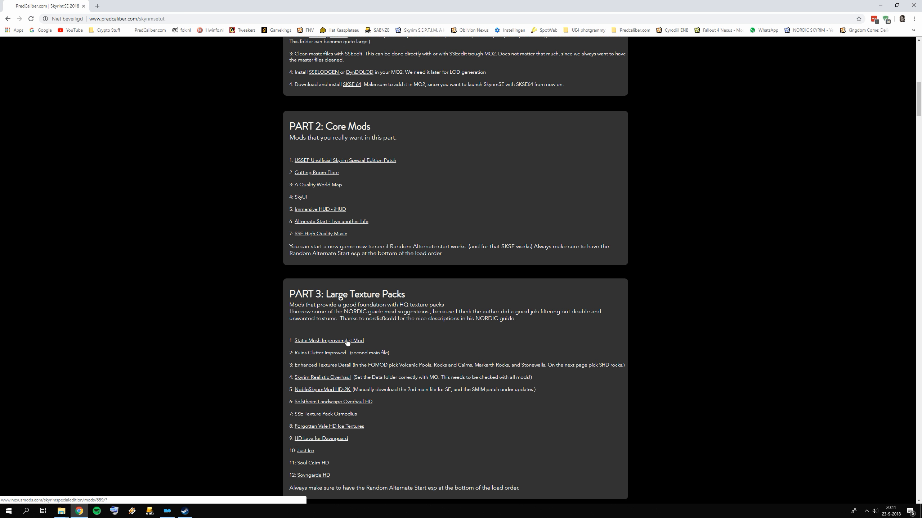
Open the Static Mesh Improvement Mod, Ruins Clutter Improved and Enhanced Textures Detail links from Part 3 in new browser tabs.
{"action": "scroll", "coordinate": [354, 357], "scroll_direction": "down", "scroll_amount": 3}
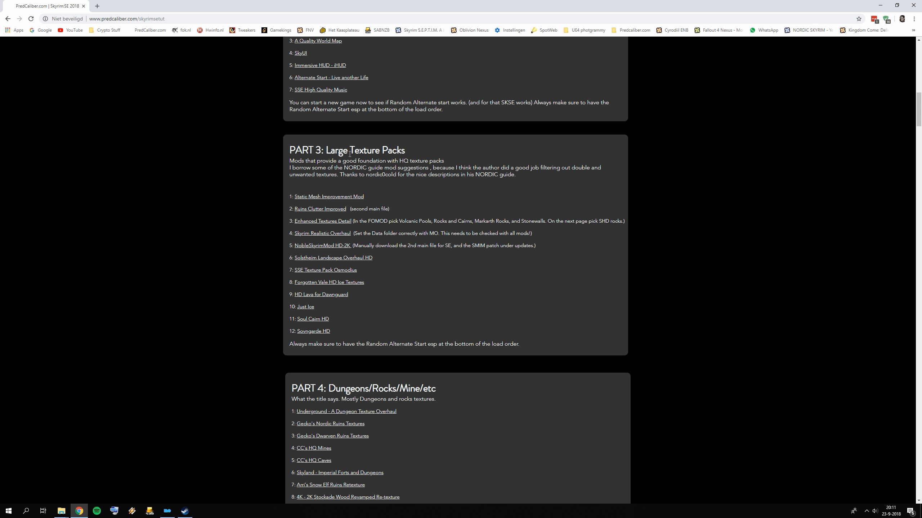
{"action": "right_click", "coordinate": [324, 197]}
{"action": "left_click", "coordinate": [338, 202]}
{"action": "right_click", "coordinate": [316, 210]}
{"action": "left_click", "coordinate": [330, 215]}
{"action": "right_click", "coordinate": [321, 223]}
{"action": "left_click", "coordinate": [340, 228]}
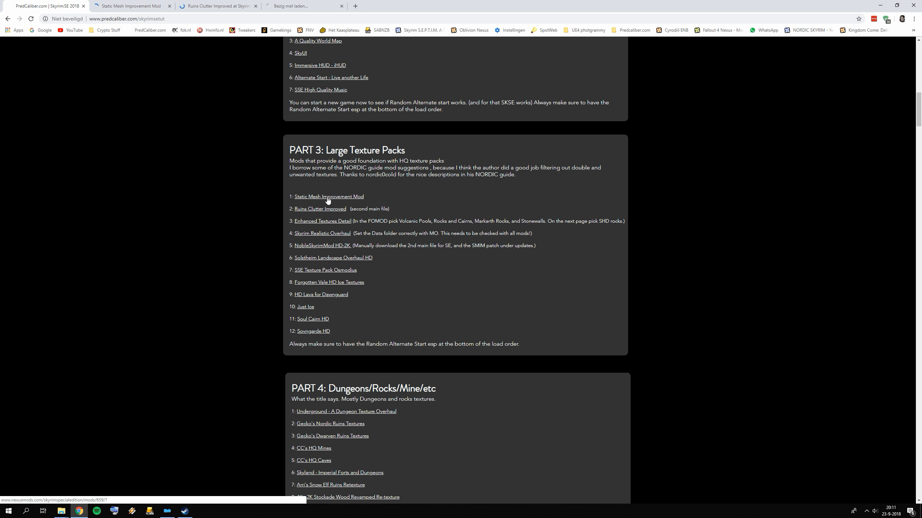
Examine the downloadable files of Ruins Clutter Improved and Enhanced Textures Detail on their Nexus Mods pages.
{"action": "left_click", "coordinate": [218, 6]}
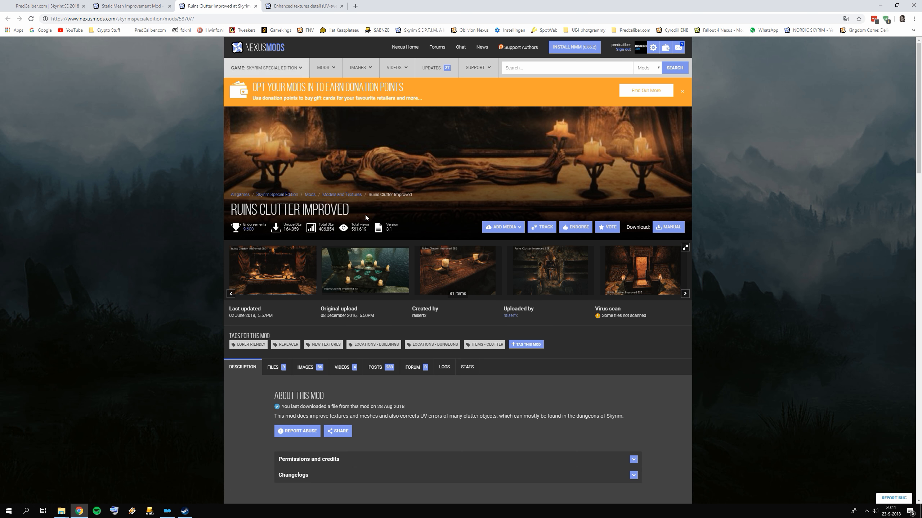
{"action": "left_click", "coordinate": [278, 362]}
{"action": "scroll", "coordinate": [360, 343], "scroll_direction": "down", "scroll_amount": 5}
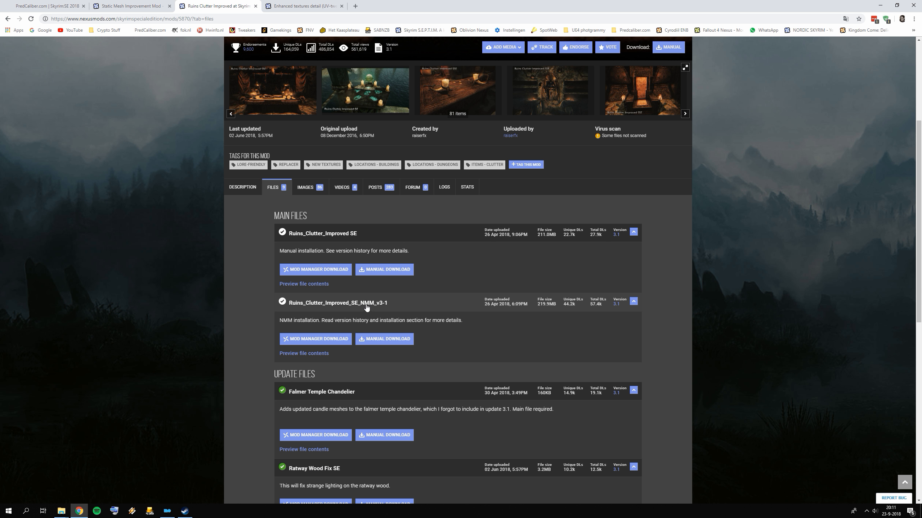
{"action": "left_click", "coordinate": [309, 7]}
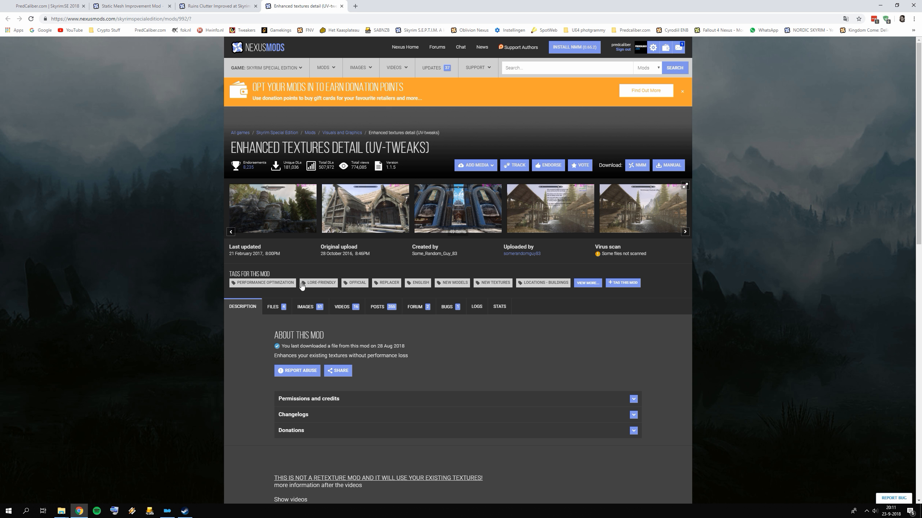
{"action": "left_click", "coordinate": [276, 307]}
{"action": "scroll", "coordinate": [336, 195], "scroll_direction": "down", "scroll_amount": 4}
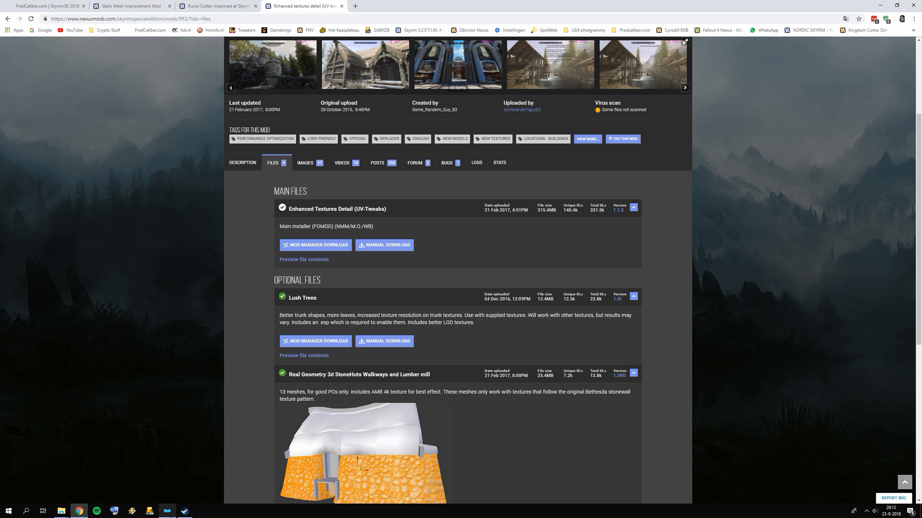
Switch to Mod Organizer, install the SMIM archive as "01 SMIM SE 2" with the Skyrim 2016 Special Edition: Everything option, and enable it.
{"action": "left_click", "coordinate": [167, 511]}
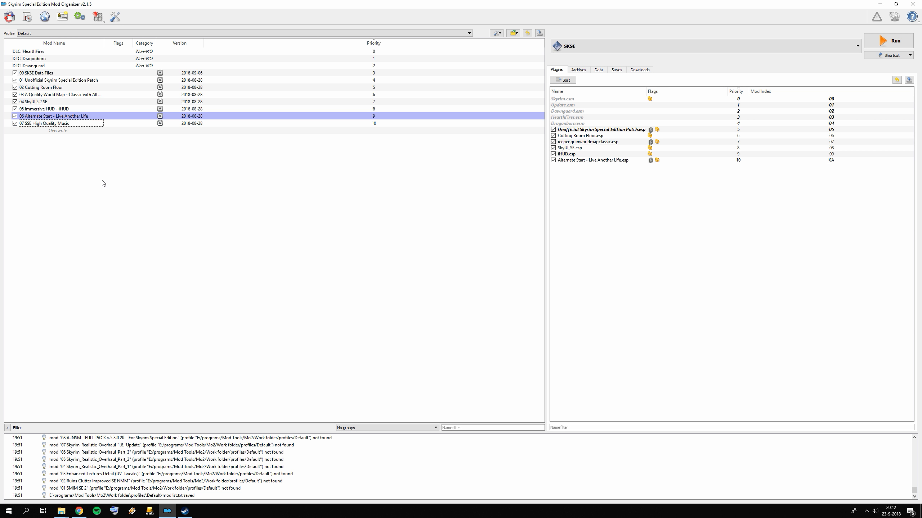
{"action": "left_click", "coordinate": [27, 16]}
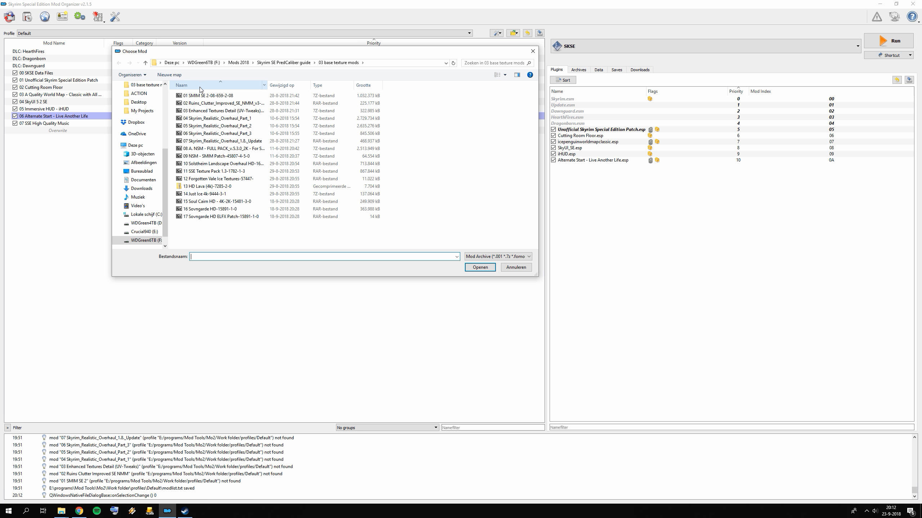
{"action": "double_click", "coordinate": [215, 96]}
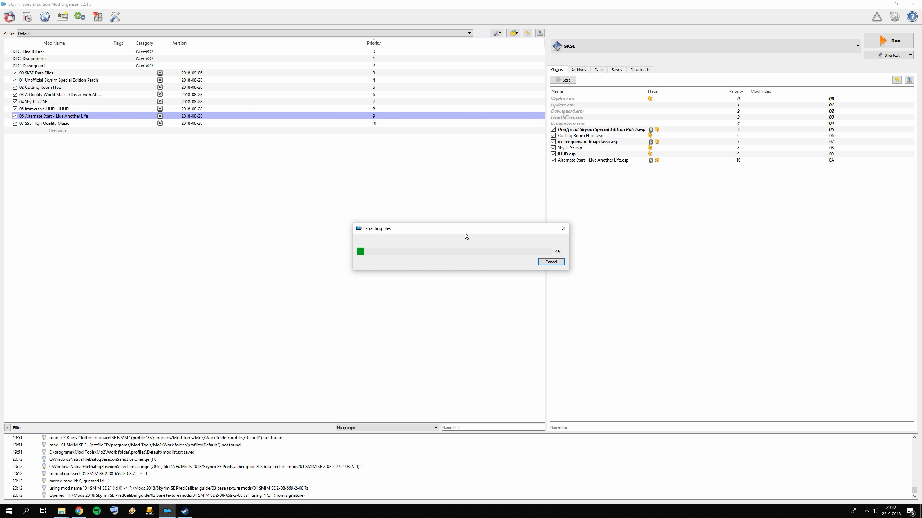
{"action": "left_click", "coordinate": [526, 174]}
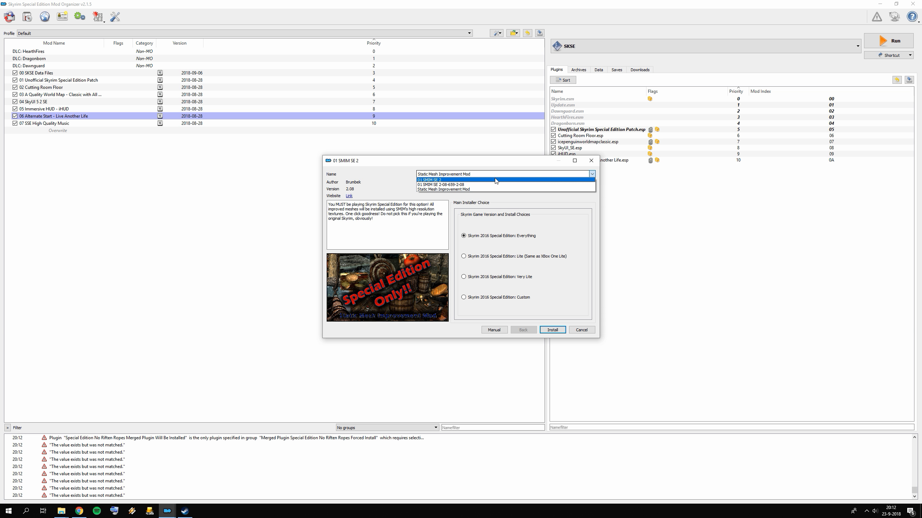
{"action": "left_click", "coordinate": [423, 180]}
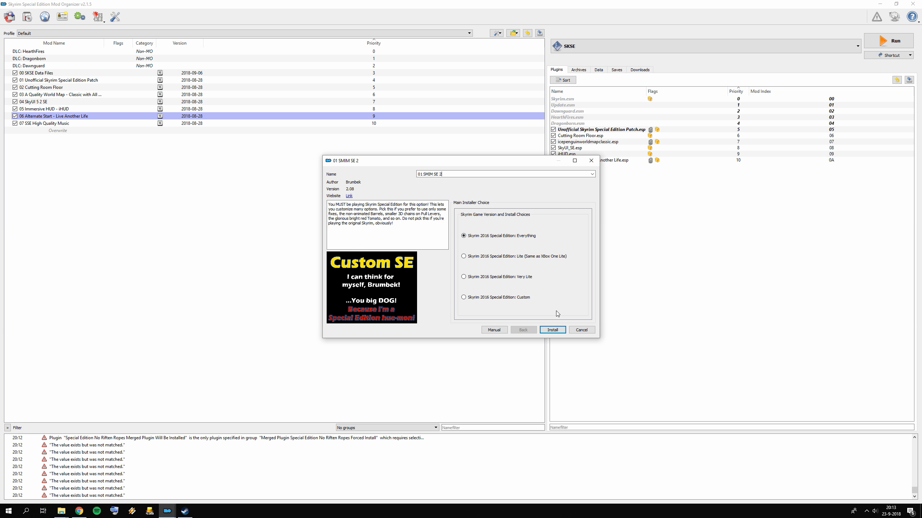
{"action": "left_click", "coordinate": [561, 334]}
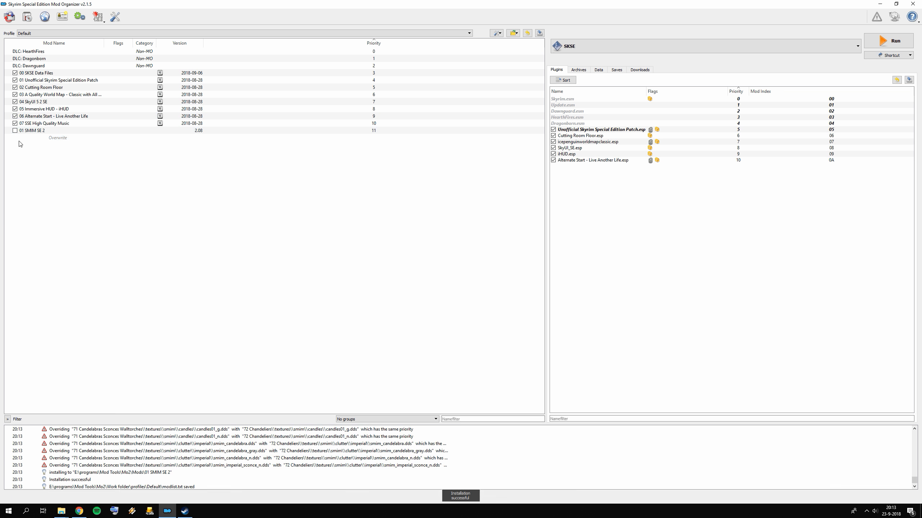
{"action": "left_click", "coordinate": [15, 131]}
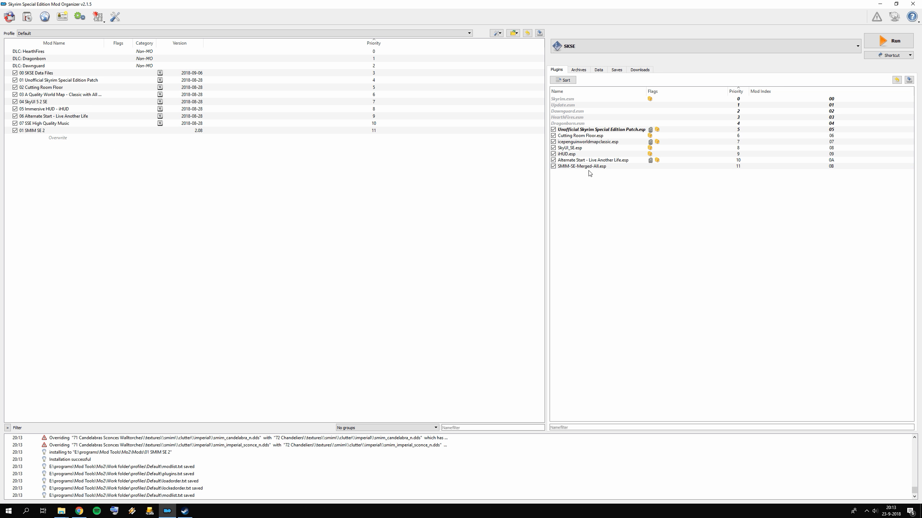
Install the 02 Ruins_Clutter_Improved_SE_NMM archive as "02 Ruins Clutter Improved SE NMM" and enable the mod.
{"action": "left_click", "coordinate": [26, 20]}
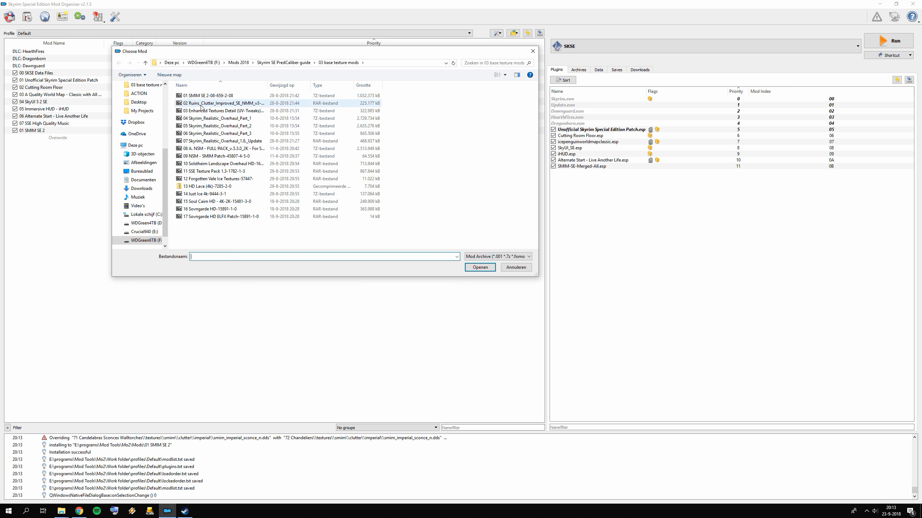
{"action": "double_click", "coordinate": [205, 104]}
{"action": "left_click", "coordinate": [481, 260]}
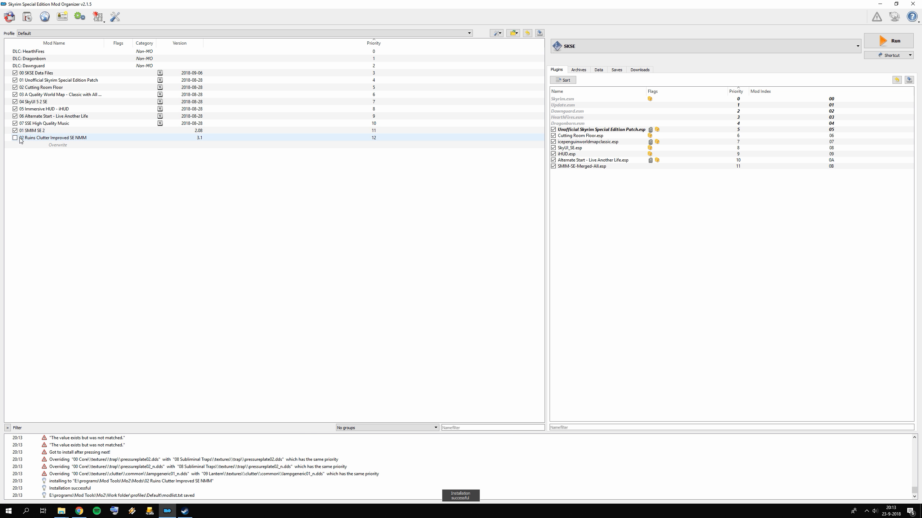
{"action": "left_click", "coordinate": [15, 138]}
Start installing the Enhanced Textures Detail archive under the name "03 Enhanced Textures Detail (UV-Tweaks)", without the SMIM conflicting files.
{"action": "left_click", "coordinate": [27, 16]}
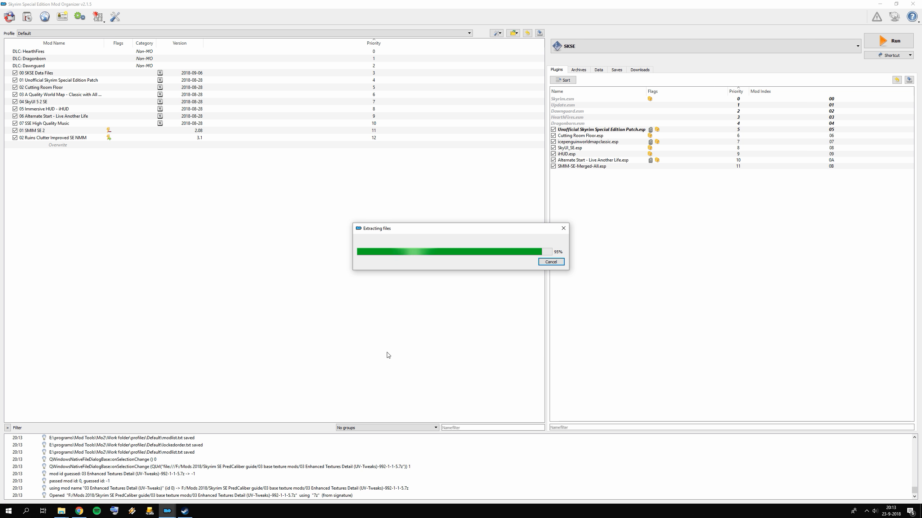
{"action": "left_click", "coordinate": [592, 174]}
{"action": "left_click", "coordinate": [553, 180]}
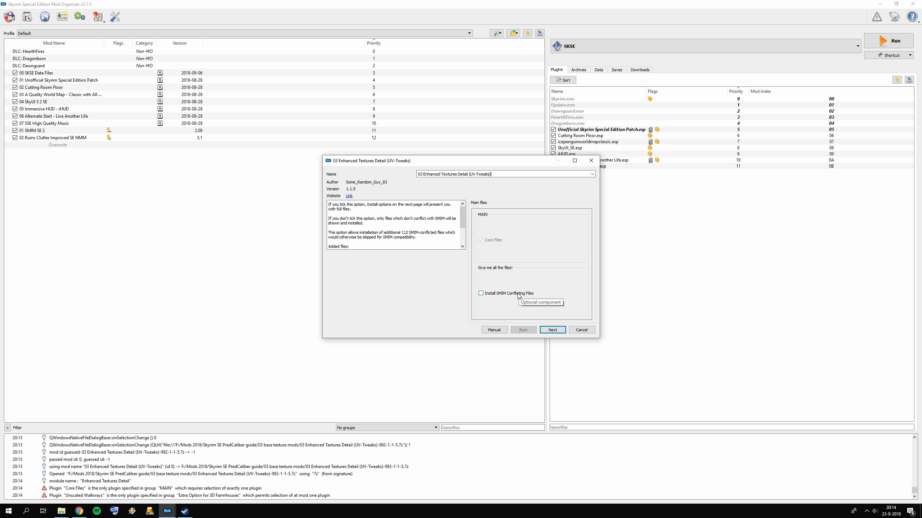
{"action": "left_click", "coordinate": [561, 331]}
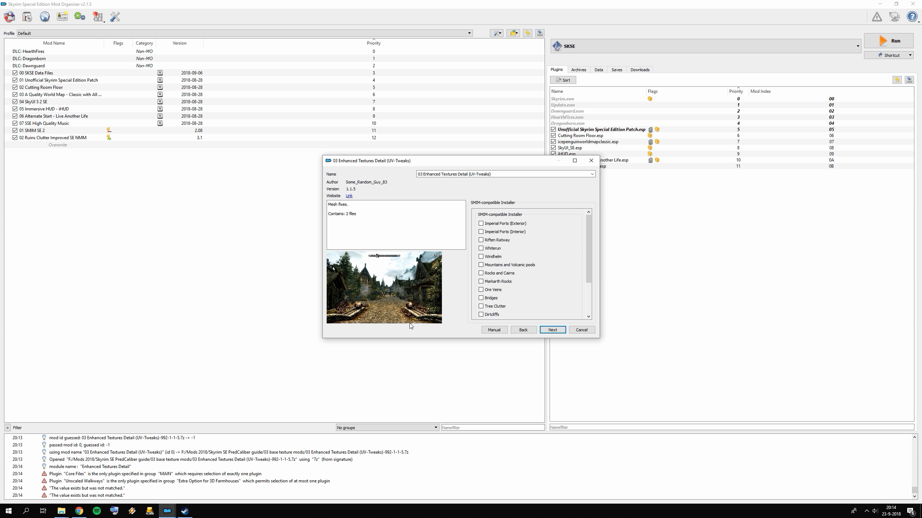
Select Mountains and Volcanic pools, Rocks and Cairns, Markarth Rocks and Stonewalls in the SMIM-compatible installer options.
{"action": "left_click", "coordinate": [507, 265]}
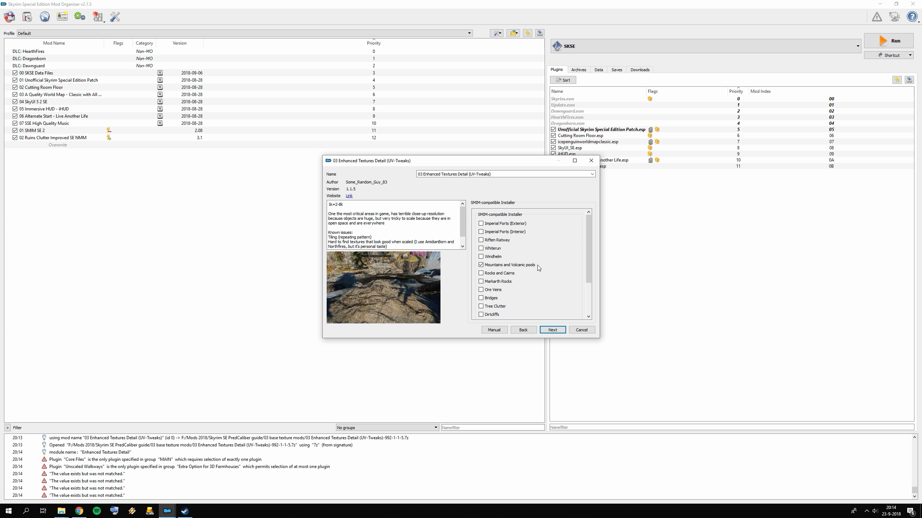
{"action": "left_click", "coordinate": [503, 272]}
{"action": "left_click", "coordinate": [502, 283]}
{"action": "scroll", "coordinate": [553, 283], "scroll_direction": "down", "scroll_amount": 3}
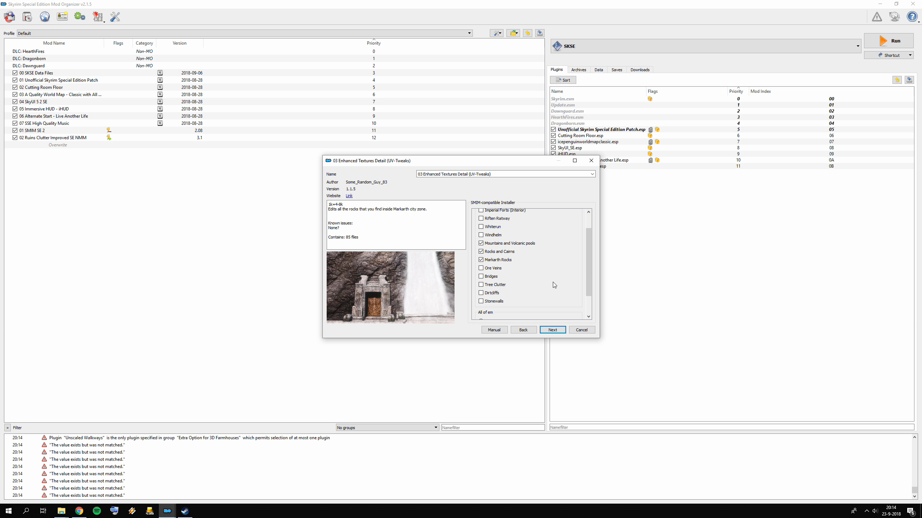
{"action": "left_click", "coordinate": [487, 280]}
{"action": "scroll", "coordinate": [559, 284], "scroll_direction": "down", "scroll_amount": 1}
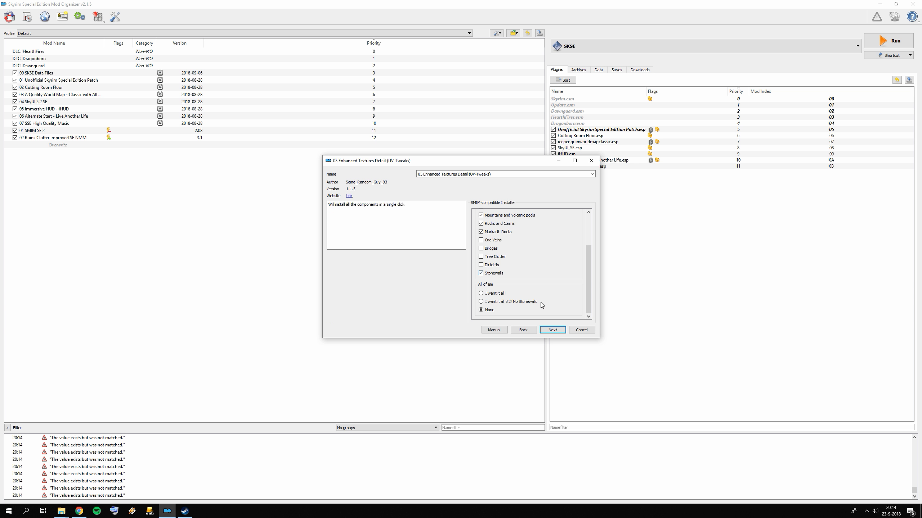
Include the optional SHD Rocks, skip all optional textures, and install Enhanced Textures Detail.
{"action": "left_click", "coordinate": [556, 332]}
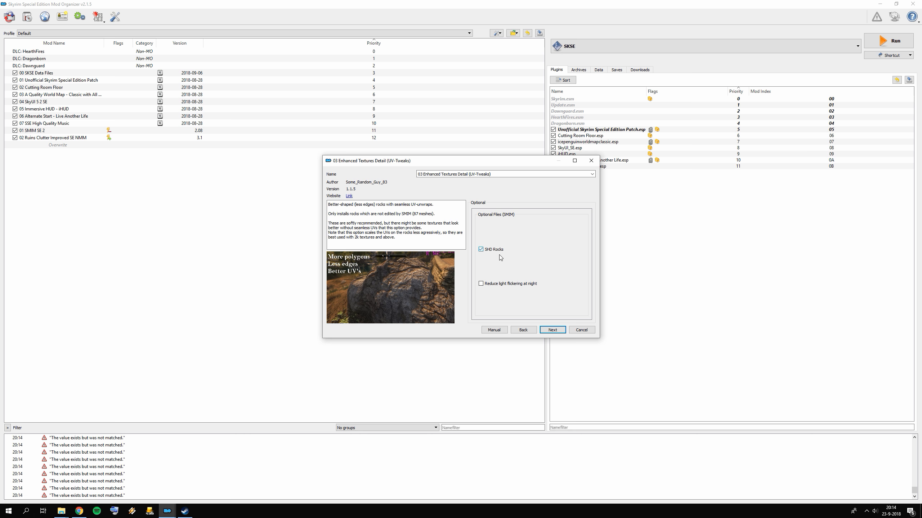
{"action": "left_click", "coordinate": [552, 331]}
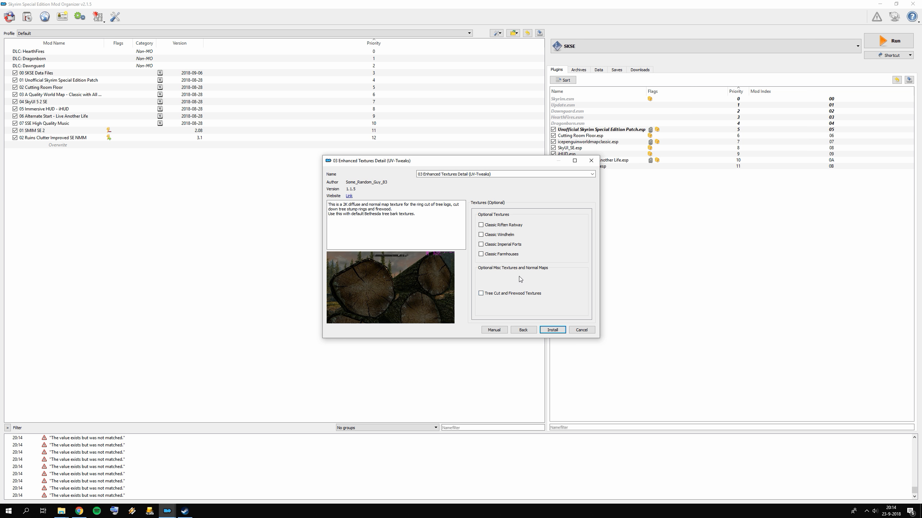
{"action": "left_click", "coordinate": [551, 330]}
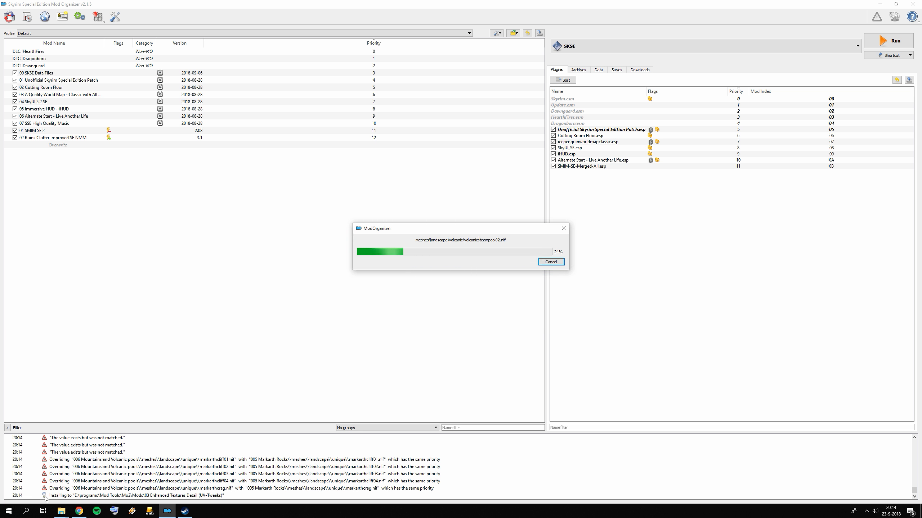
Switch back to Chrome and close the three Nexus mod tabs, leaving only the PredCaliber guide page open.
{"action": "left_click", "coordinate": [80, 512]}
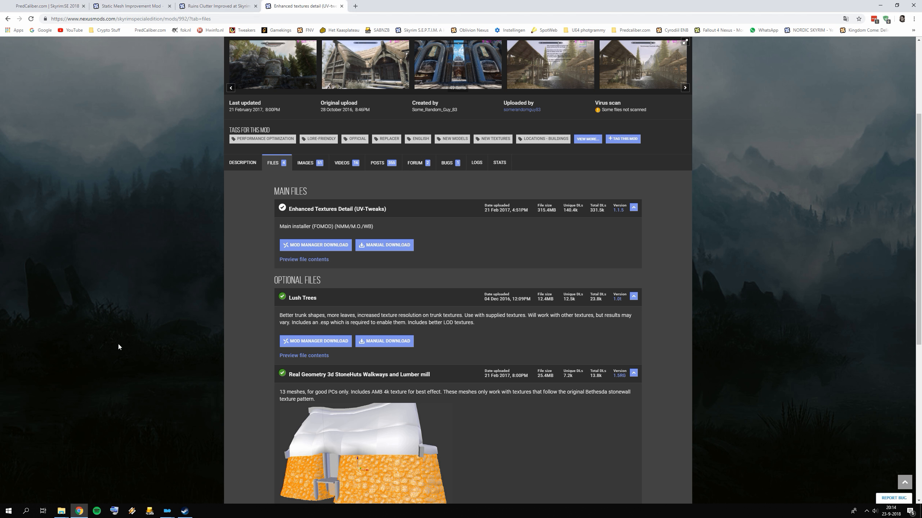
{"action": "left_click", "coordinate": [169, 5]}
{"action": "left_click", "coordinate": [169, 6]}
{"action": "left_click", "coordinate": [170, 6]}
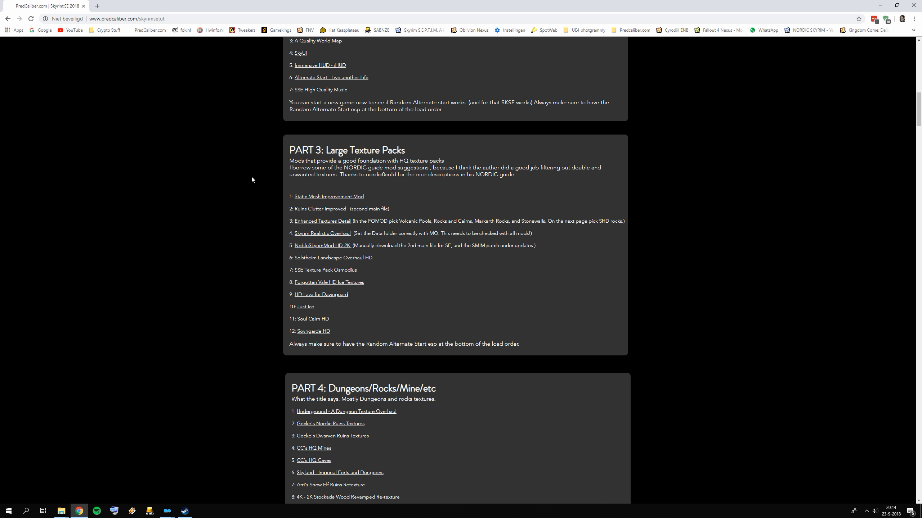
Open the Skyrim Realistic Overhaul, NobleSkyrimMod HD-2K and Solstheim Landscape Overhaul HD links in new browser tabs.
{"action": "right_click", "coordinate": [337, 234]}
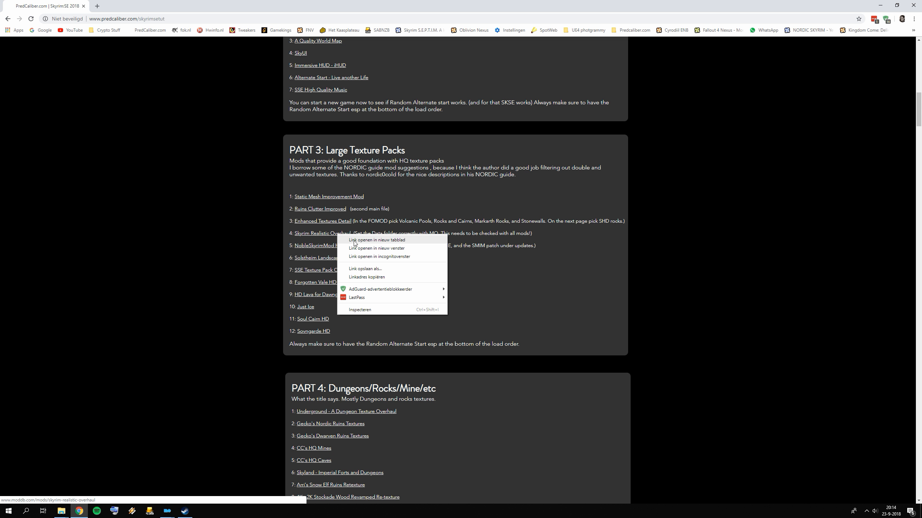
{"action": "left_click", "coordinate": [355, 240]}
{"action": "right_click", "coordinate": [343, 246]}
{"action": "left_click", "coordinate": [354, 251]}
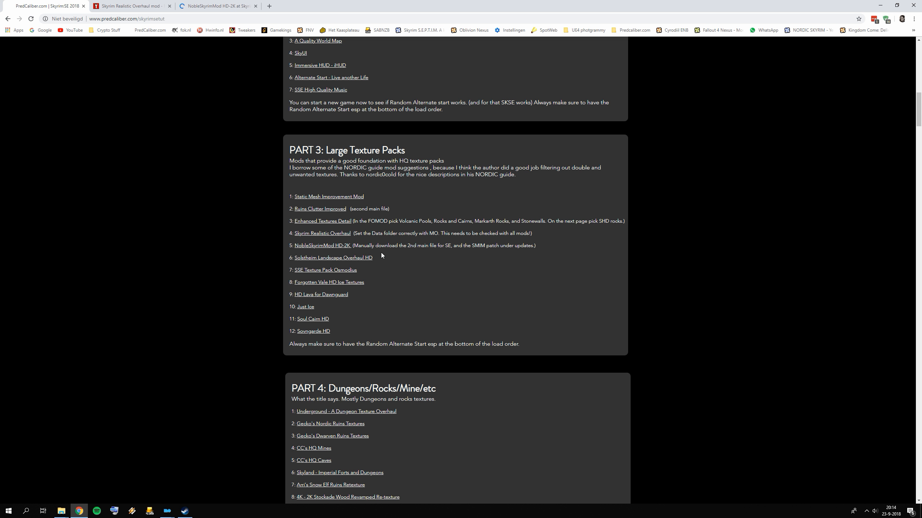
{"action": "right_click", "coordinate": [329, 259]}
{"action": "left_click", "coordinate": [344, 265]}
Examine the list of downloadable files for Skyrim Realistic Overhaul on its ModDB page.
{"action": "left_click", "coordinate": [159, 6]}
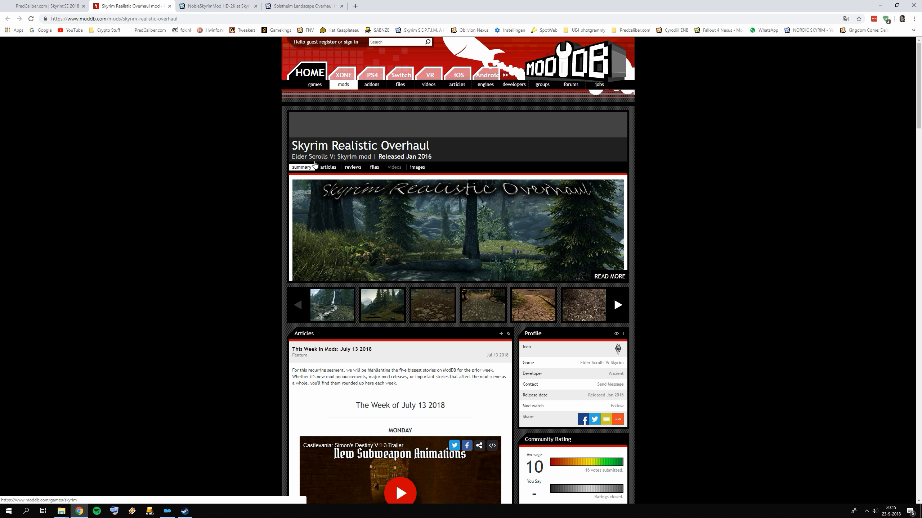
{"action": "left_click", "coordinate": [375, 170]}
{"action": "scroll", "coordinate": [405, 180], "scroll_direction": "down", "scroll_amount": 5}
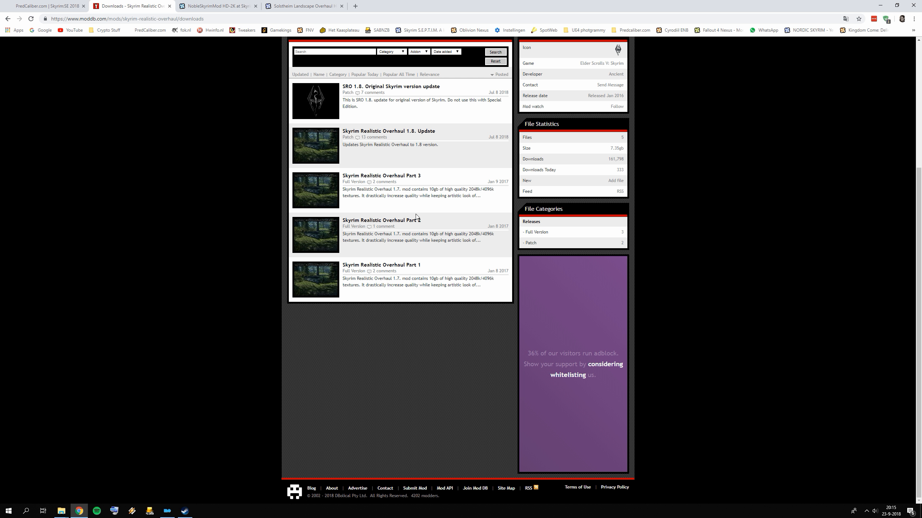
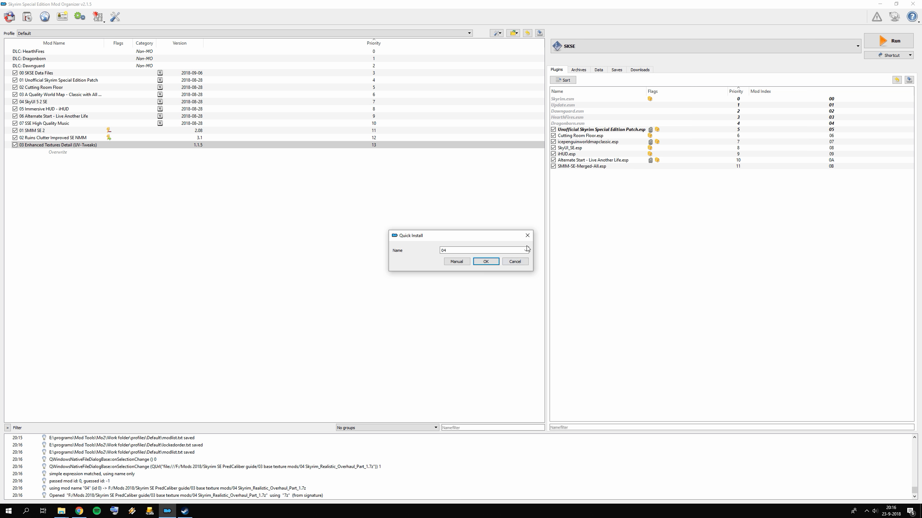
Manually install the archive as 04 Skyrim_Realistic_Overhaul_Part_1 with its data folder set as the data directory, and enable the mod.
{"action": "left_click", "coordinate": [526, 249]}
{"action": "left_click", "coordinate": [472, 257]}
{"action": "left_click", "coordinate": [457, 261]}
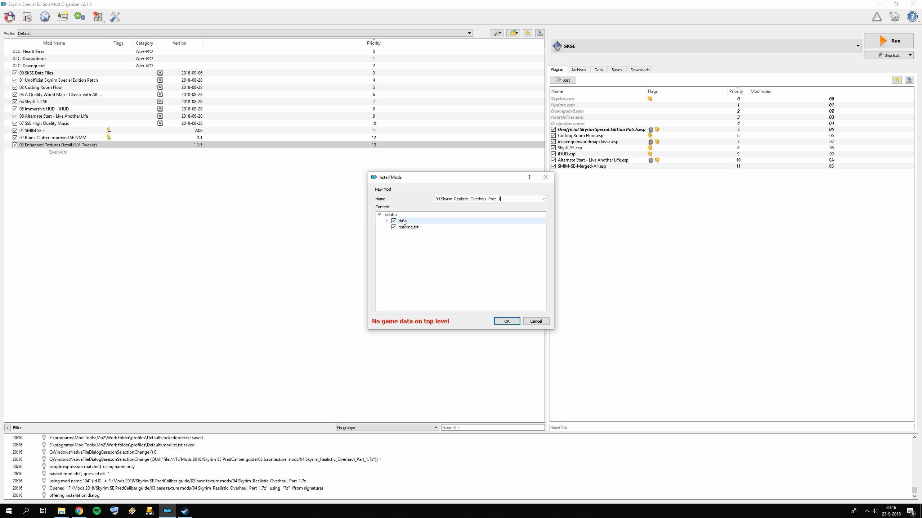
{"action": "right_click", "coordinate": [403, 221]}
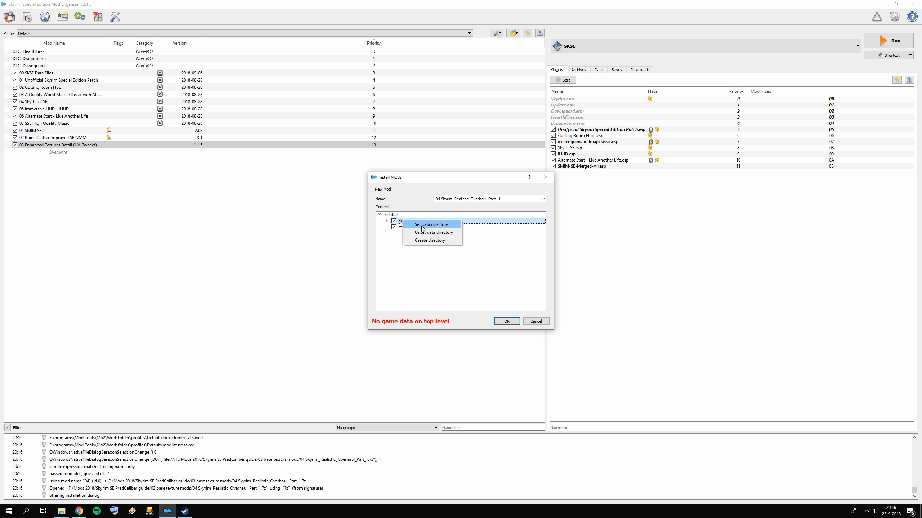
{"action": "left_click", "coordinate": [431, 224]}
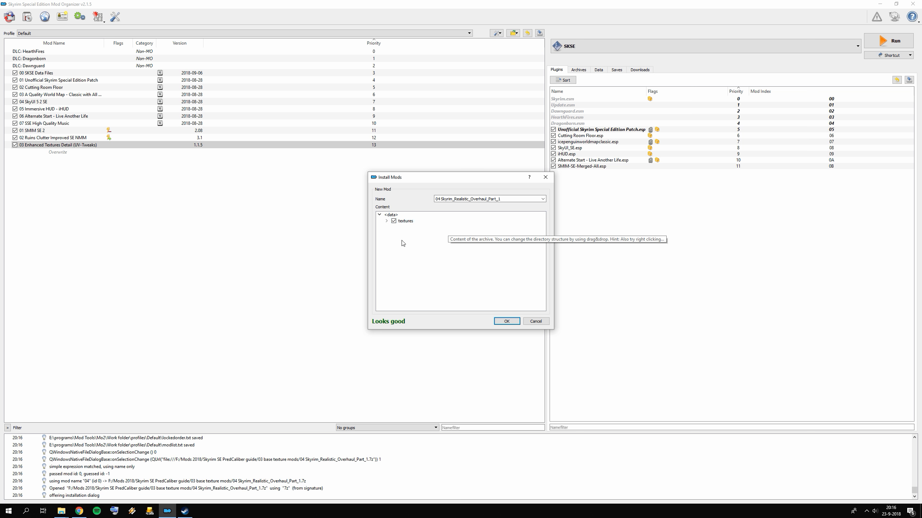
{"action": "left_click", "coordinate": [503, 321]}
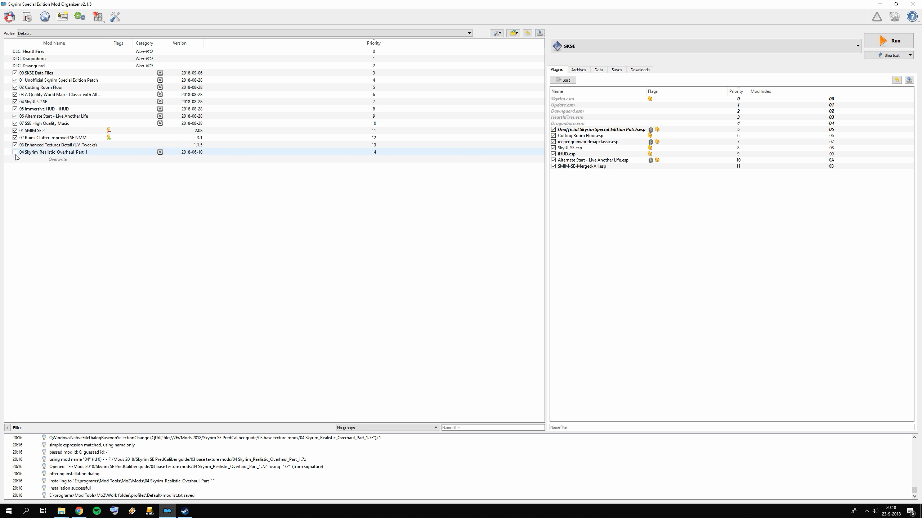
{"action": "left_click", "coordinate": [15, 153]}
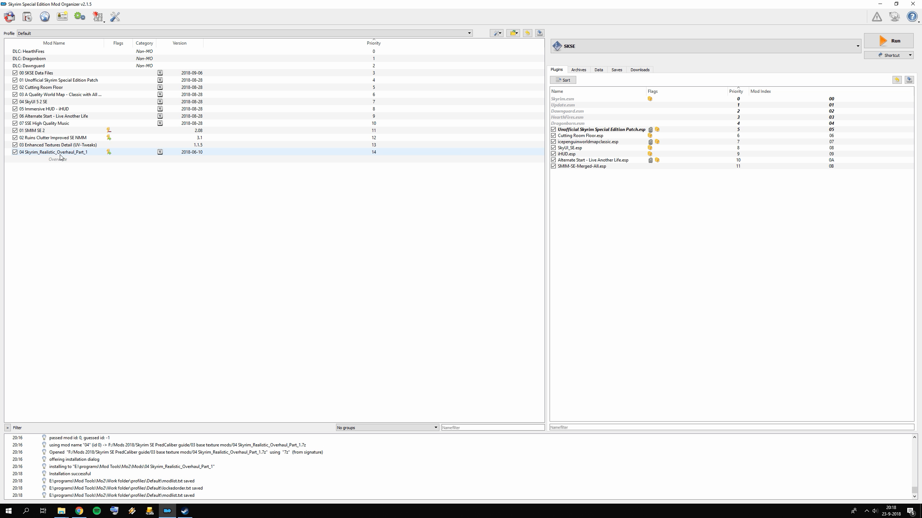
Manually install and enable the part 2 archive as 05 Skyrim_Realistic_Overhaul_Part_2, setting its data folder as the data directory.
{"action": "left_click", "coordinate": [28, 17]}
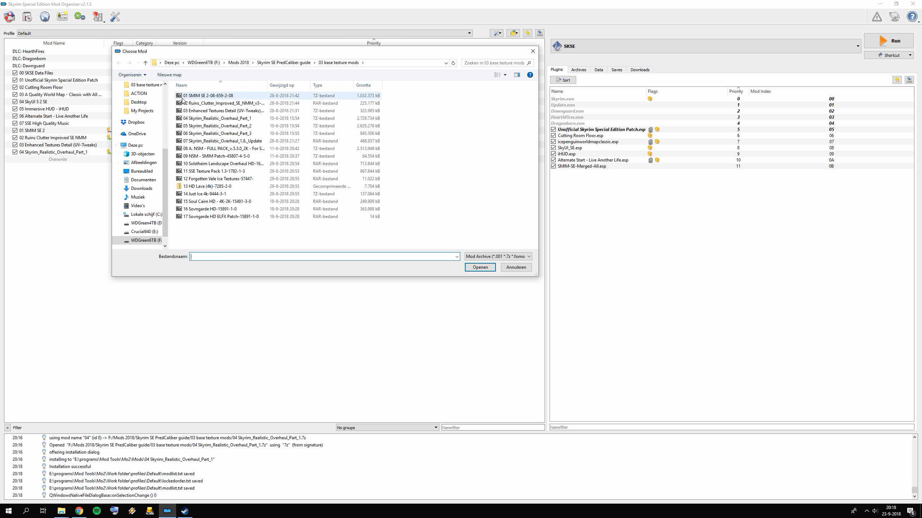
{"action": "double_click", "coordinate": [237, 126]}
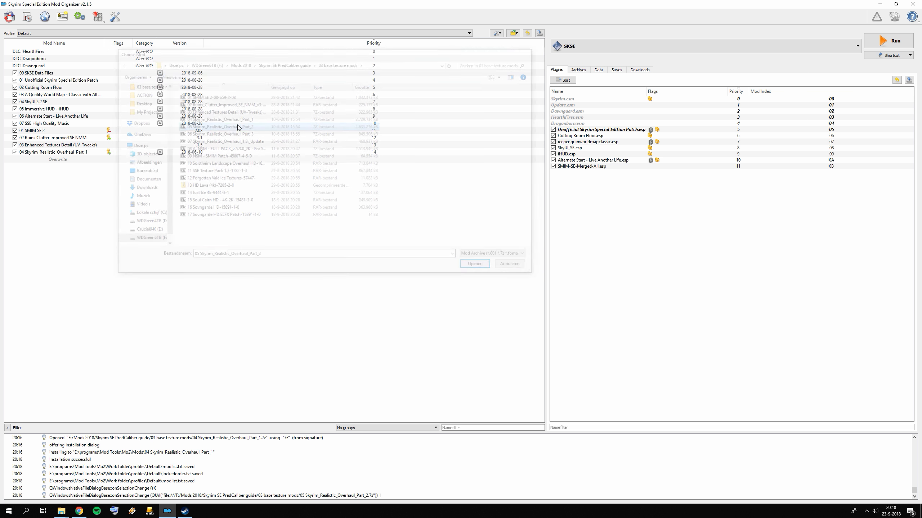
{"action": "left_click", "coordinate": [524, 250]}
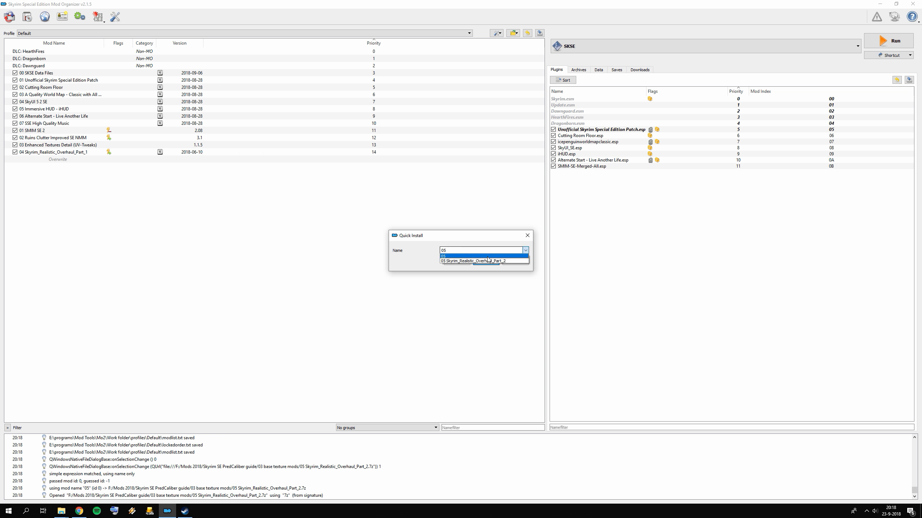
{"action": "left_click", "coordinate": [478, 259]}
{"action": "left_click", "coordinate": [456, 262]}
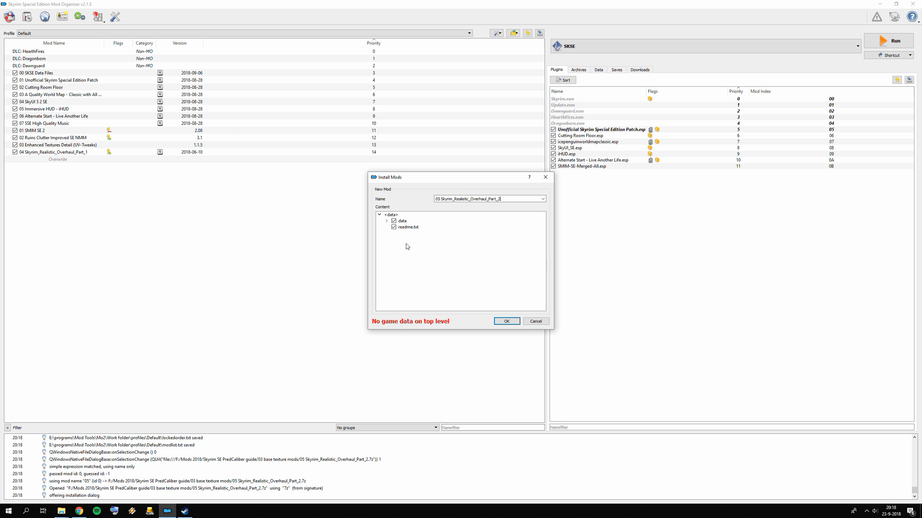
{"action": "left_click", "coordinate": [401, 221]}
{"action": "right_click", "coordinate": [402, 221]}
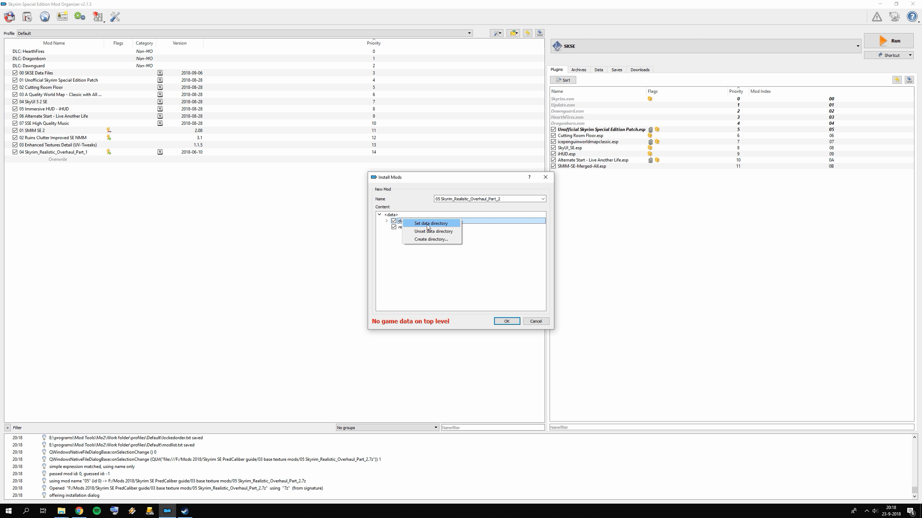
{"action": "left_click", "coordinate": [427, 224]}
{"action": "left_click", "coordinate": [507, 321]}
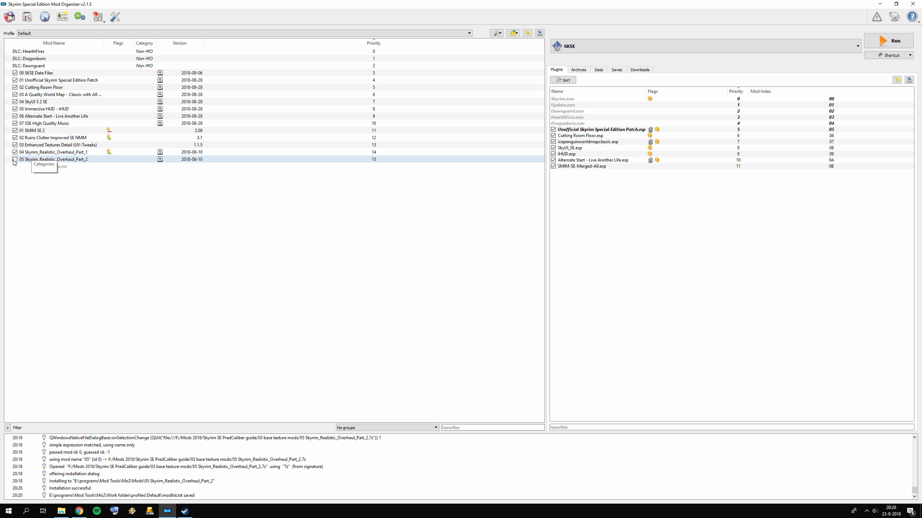
{"action": "left_click", "coordinate": [14, 160]}
Manually install and enable the part 3 archive as 06 Skyrim_Realistic_Overhaul_Part_3, setting its data folder as the data directory.
{"action": "left_click", "coordinate": [27, 16]}
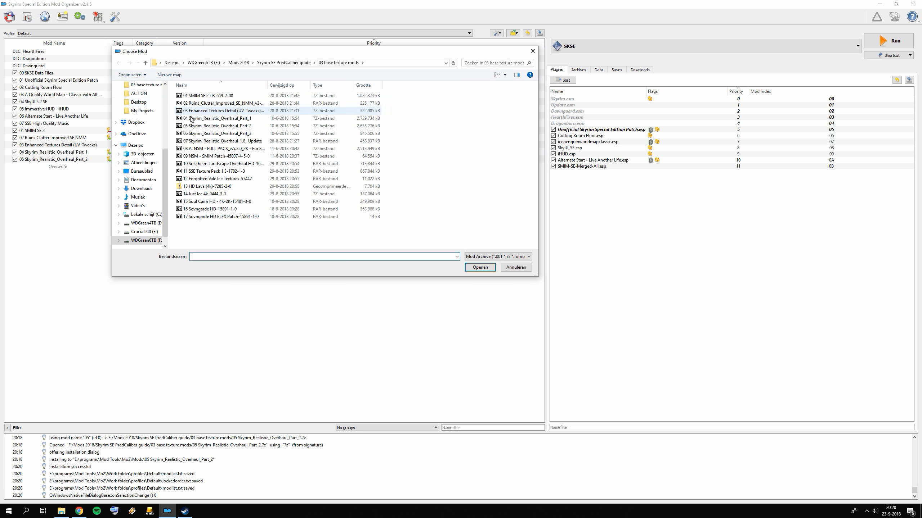
{"action": "double_click", "coordinate": [246, 133]}
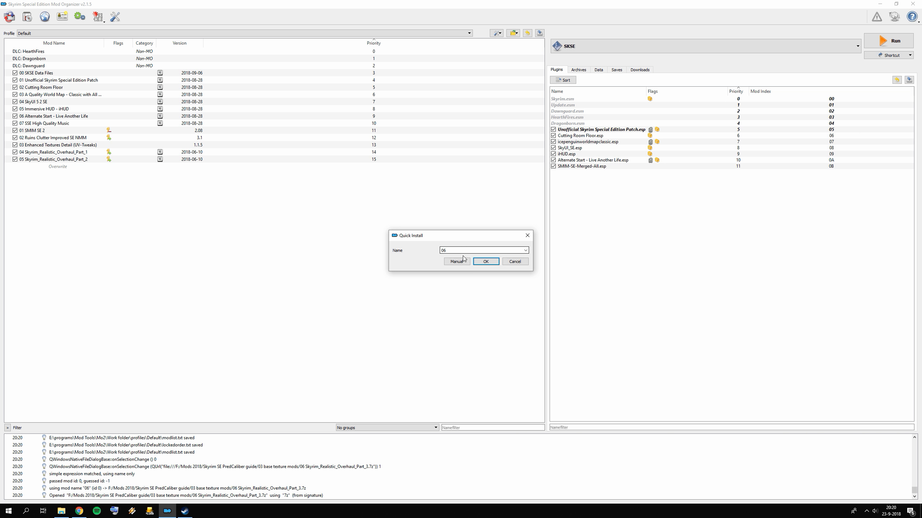
{"action": "left_click", "coordinate": [525, 251]}
{"action": "left_click", "coordinate": [470, 262]}
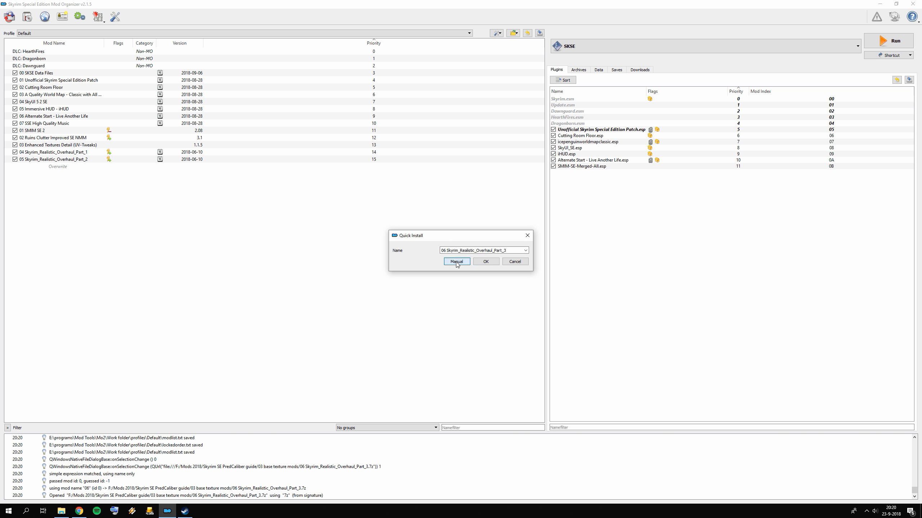
{"action": "left_click", "coordinate": [456, 262]}
{"action": "right_click", "coordinate": [401, 221]}
{"action": "left_click", "coordinate": [421, 226]}
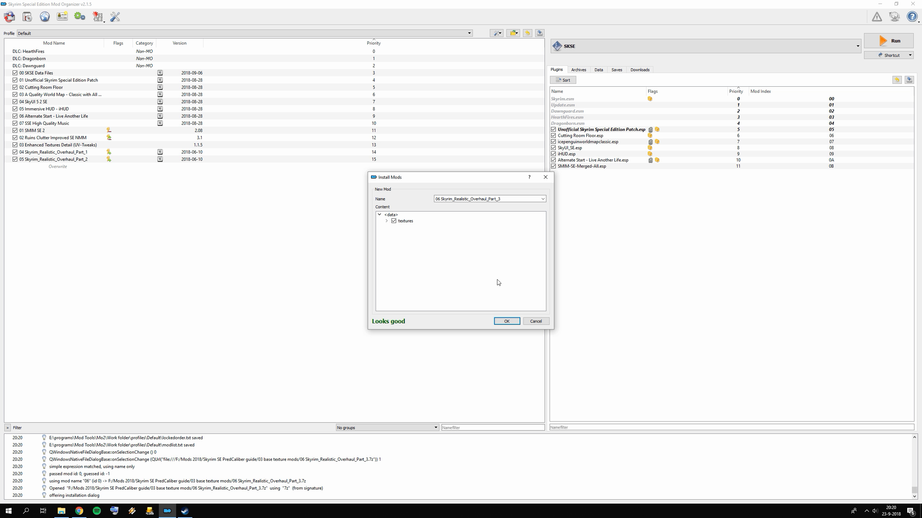
{"action": "left_click", "coordinate": [507, 321]}
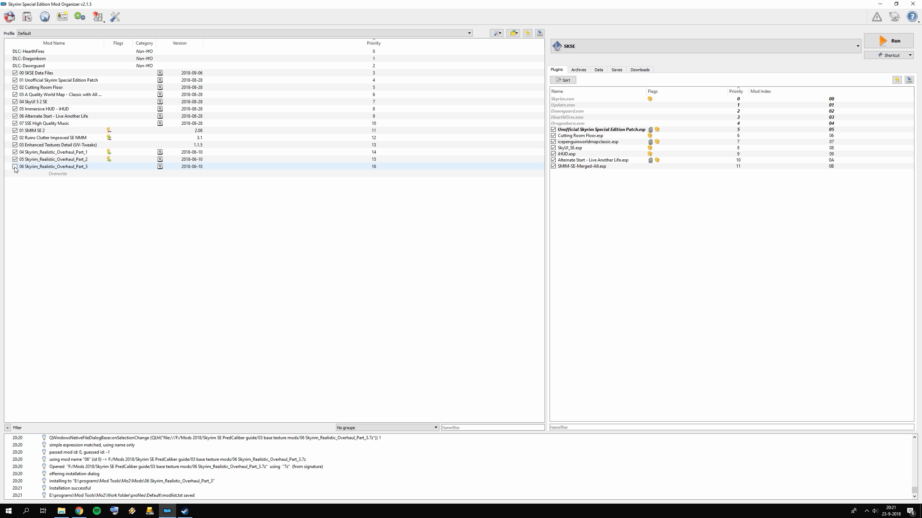
{"action": "left_click", "coordinate": [15, 167]}
Manually install and enable the update archive as 07 Skyrim_Realistic_Overhaul_1.8._Update, setting its nested data folder as the data directory.
{"action": "left_click", "coordinate": [27, 16]}
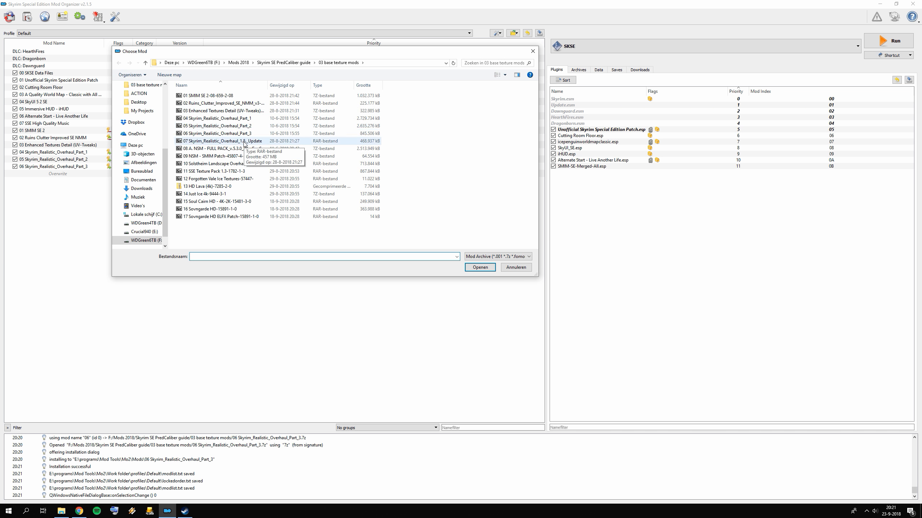
{"action": "double_click", "coordinate": [243, 142]}
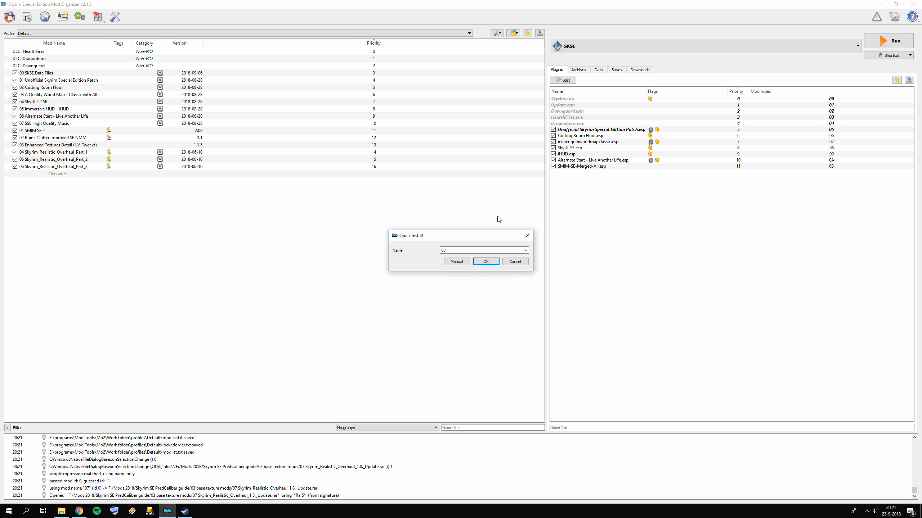
{"action": "left_click", "coordinate": [526, 251]}
{"action": "left_click", "coordinate": [483, 258]}
{"action": "left_click", "coordinate": [457, 262]}
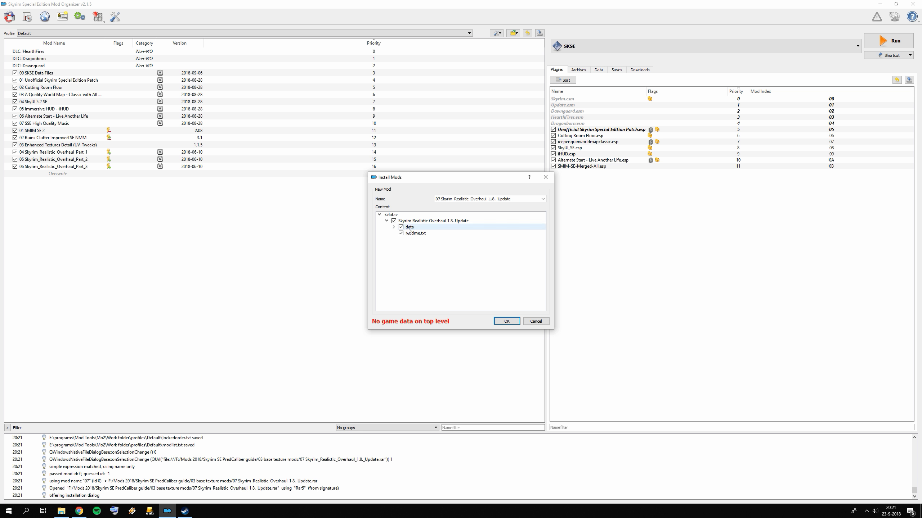
{"action": "right_click", "coordinate": [413, 229]}
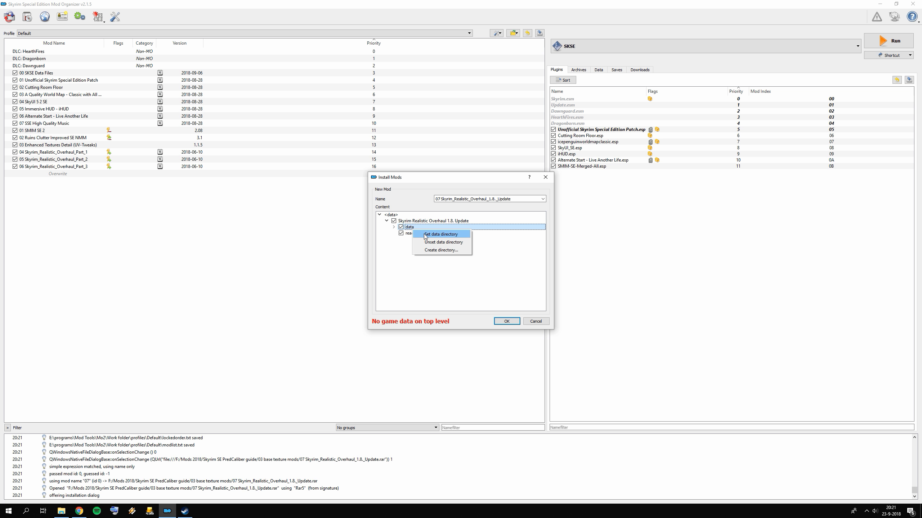
{"action": "left_click", "coordinate": [429, 235]}
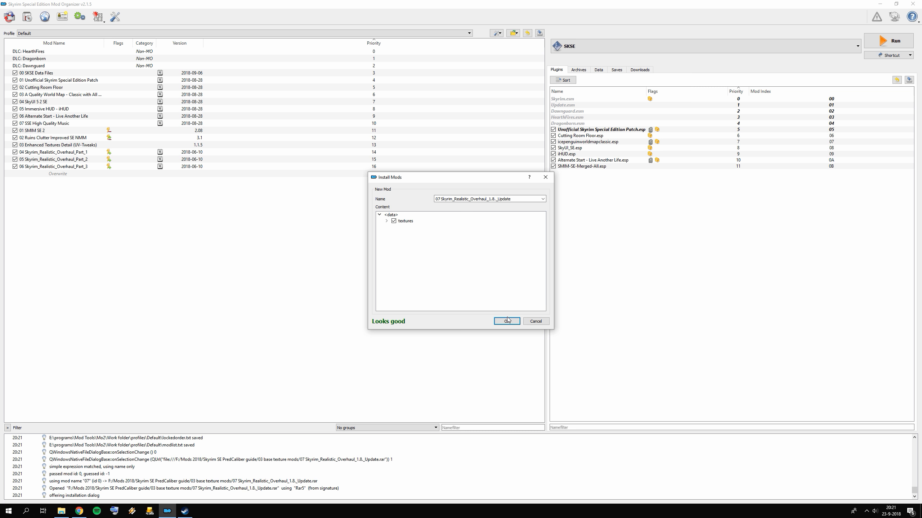
{"action": "left_click", "coordinate": [507, 321]}
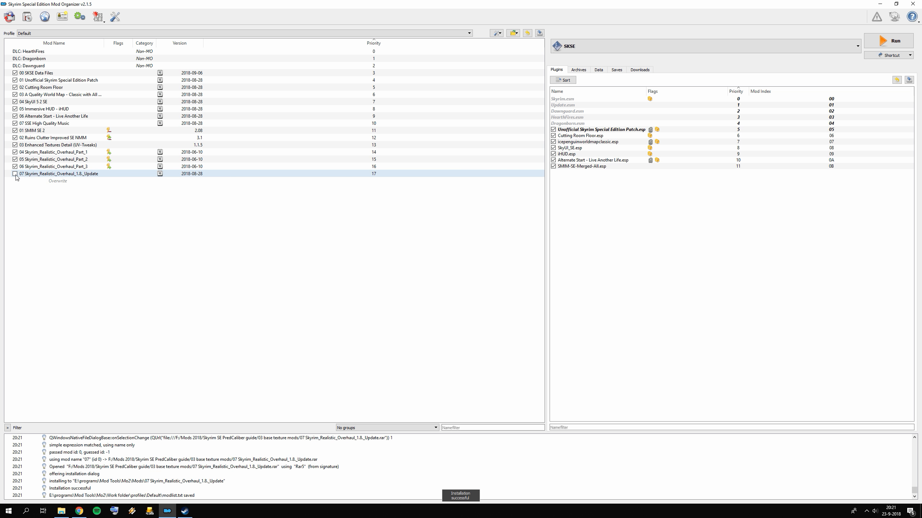
{"action": "left_click", "coordinate": [15, 174]}
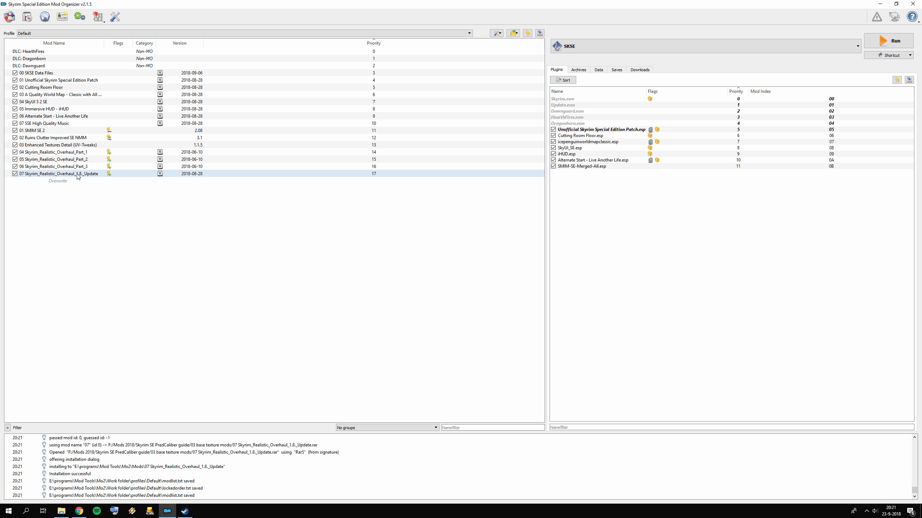
Manually install and enable the 08 A. NSM - FULL PACK v.5.3.0 2K archive, setting its data folder as the data directory.
{"action": "left_click", "coordinate": [27, 16]}
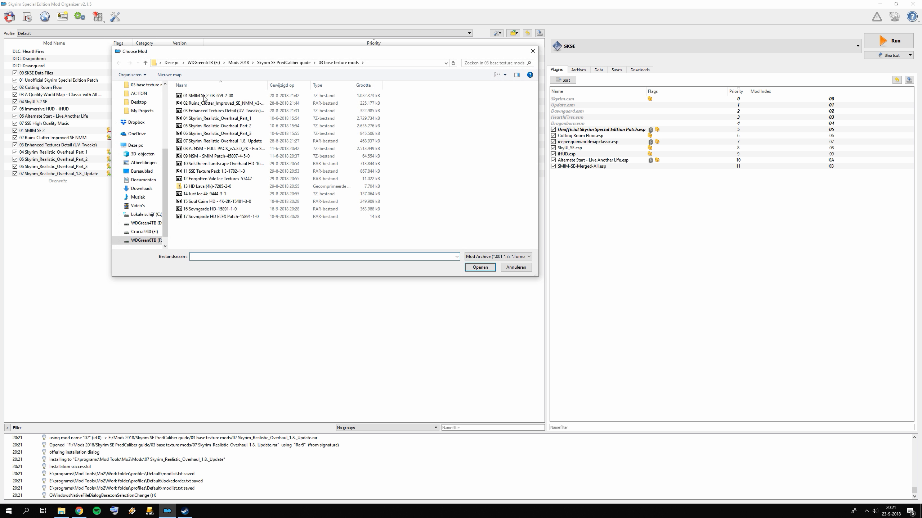
{"action": "double_click", "coordinate": [225, 149]}
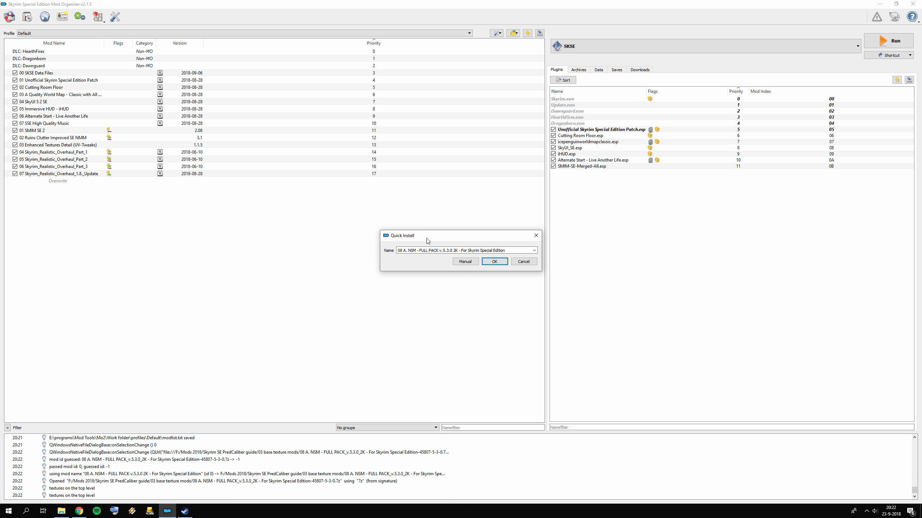
{"action": "left_click", "coordinate": [465, 261]}
{"action": "right_click", "coordinate": [409, 221]}
{"action": "left_click", "coordinate": [428, 226]}
{"action": "left_click", "coordinate": [507, 320]}
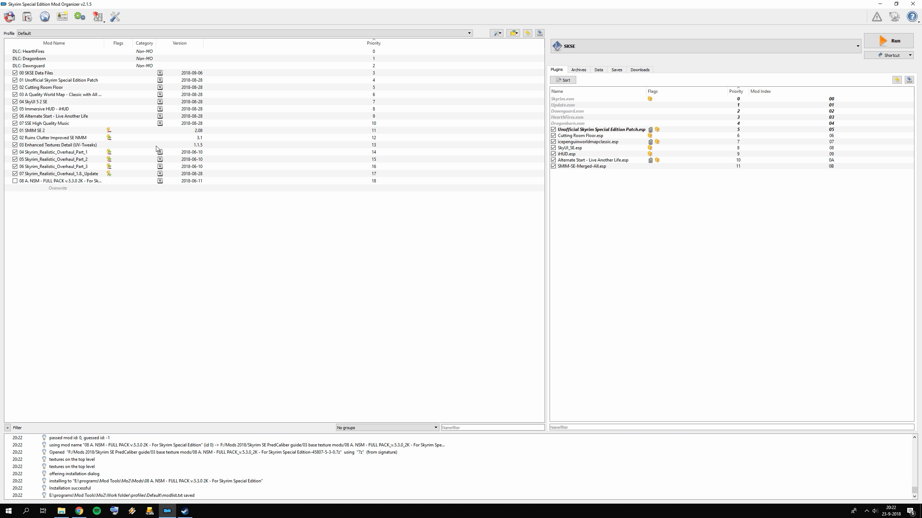
{"action": "left_click", "coordinate": [14, 180]}
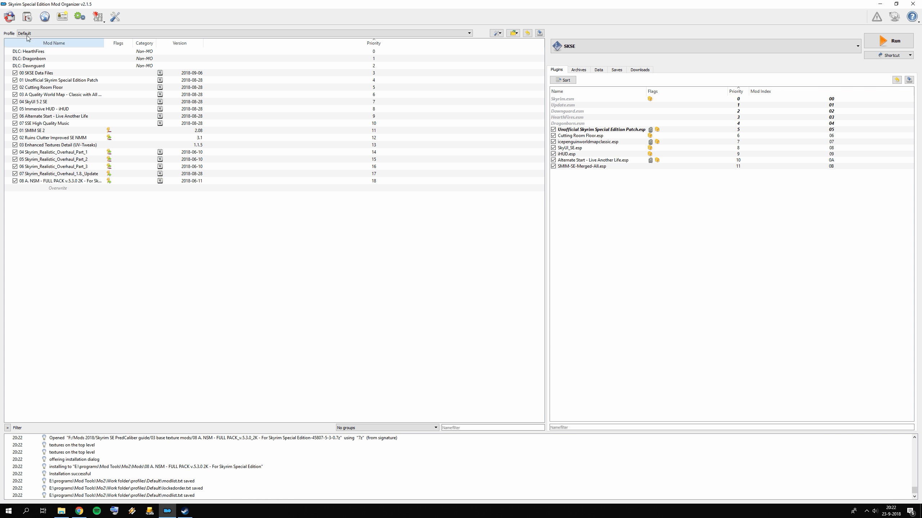
Manually install and enable the 09 NSM - SMIM Patch archive, setting its Data folder as the data directory.
{"action": "left_click", "coordinate": [9, 16]}
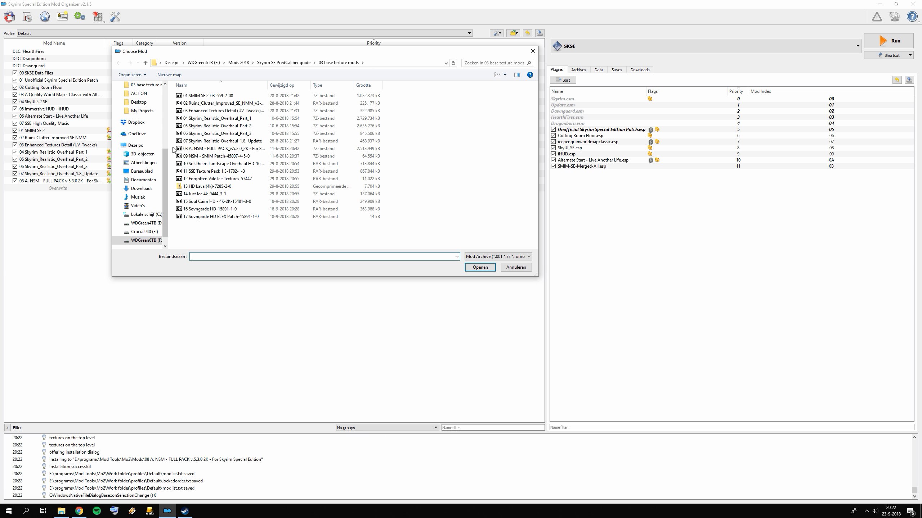
{"action": "double_click", "coordinate": [218, 156]}
{"action": "left_click", "coordinate": [458, 262]}
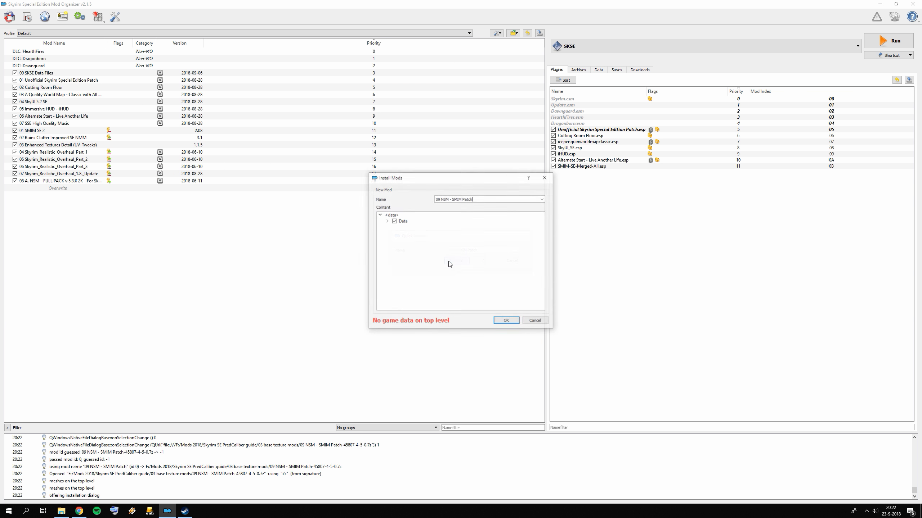
{"action": "right_click", "coordinate": [397, 221]}
{"action": "left_click", "coordinate": [417, 227]}
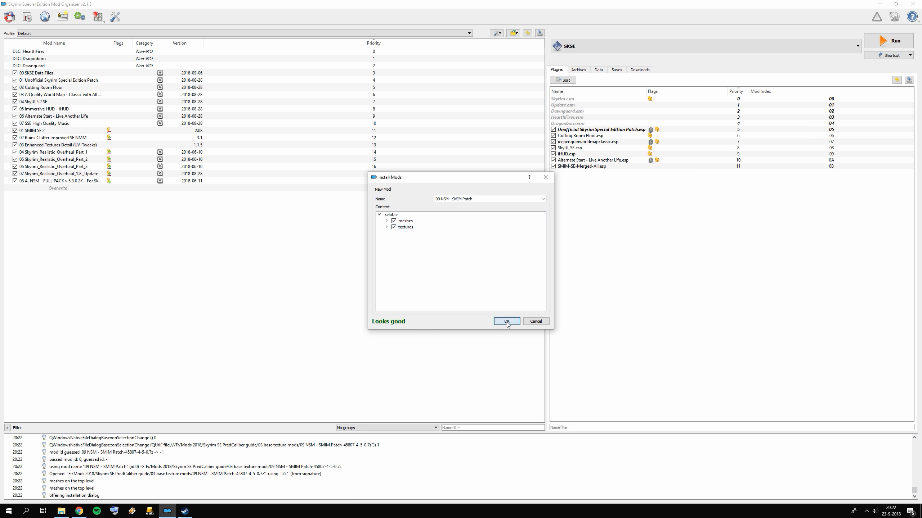
{"action": "left_click", "coordinate": [506, 322]}
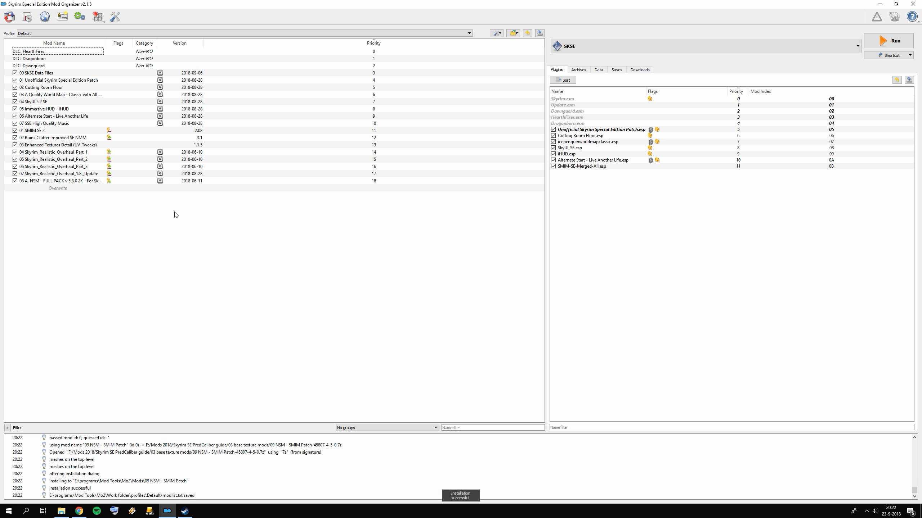
Manually install the 10 Solstheim Landscape Overhaul HD archive, setting its data folder as the data directory.
{"action": "left_click", "coordinate": [27, 22]}
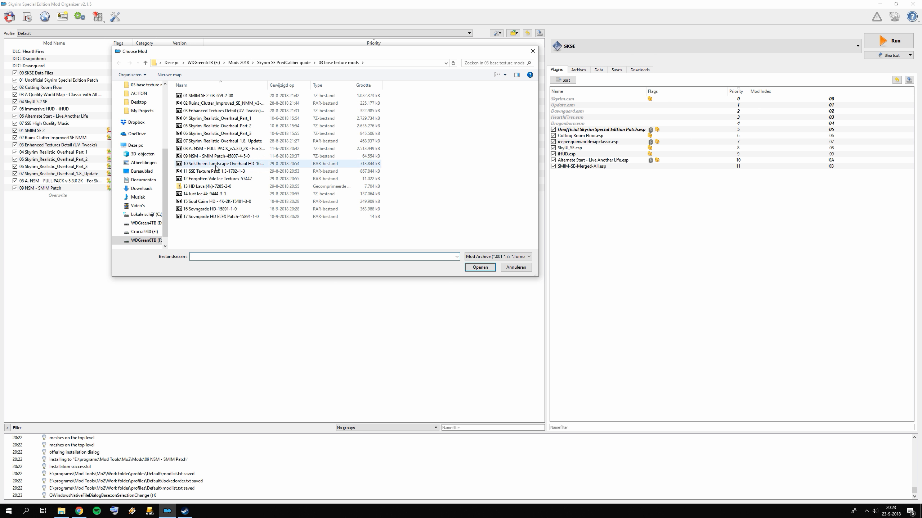
{"action": "double_click", "coordinate": [216, 165]}
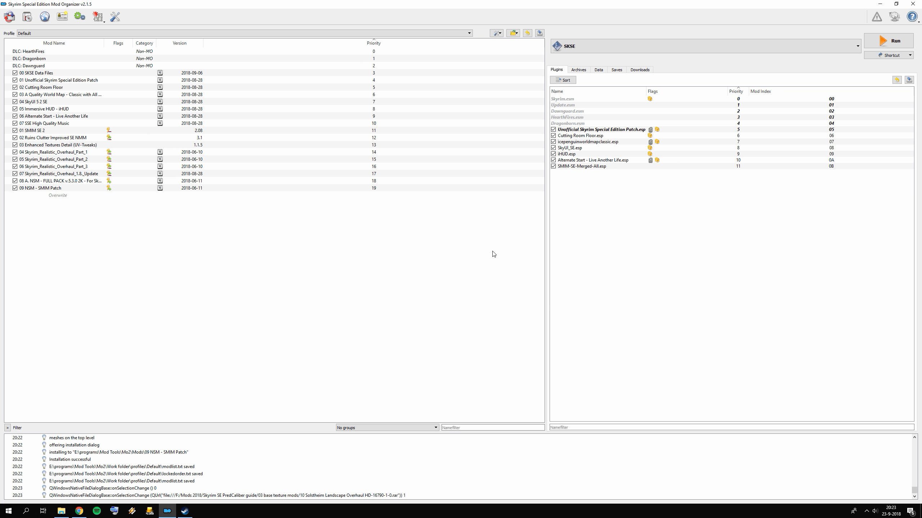
{"action": "left_click", "coordinate": [457, 262]}
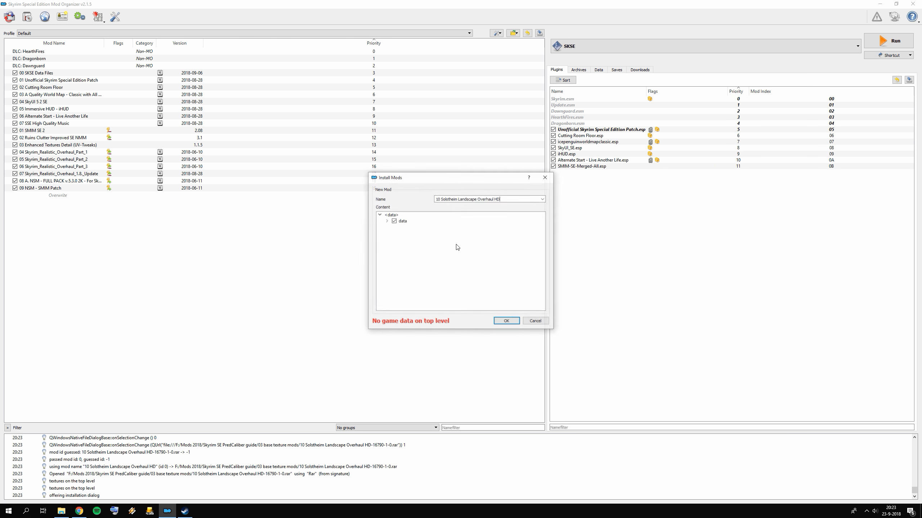
{"action": "right_click", "coordinate": [396, 222]}
{"action": "left_click", "coordinate": [422, 233]}
{"action": "left_click", "coordinate": [507, 322]}
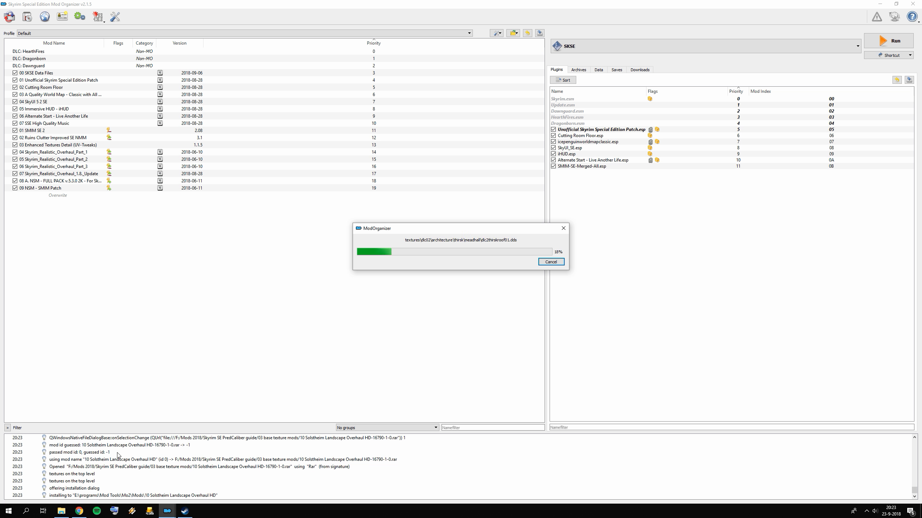
Switch to Chrome and close the Skyrim Realistic Overhaul, NobleSkyrimMod and Solstheim pages, keeping the PredCaliber guide open.
{"action": "key", "text": "alt+Tab"}
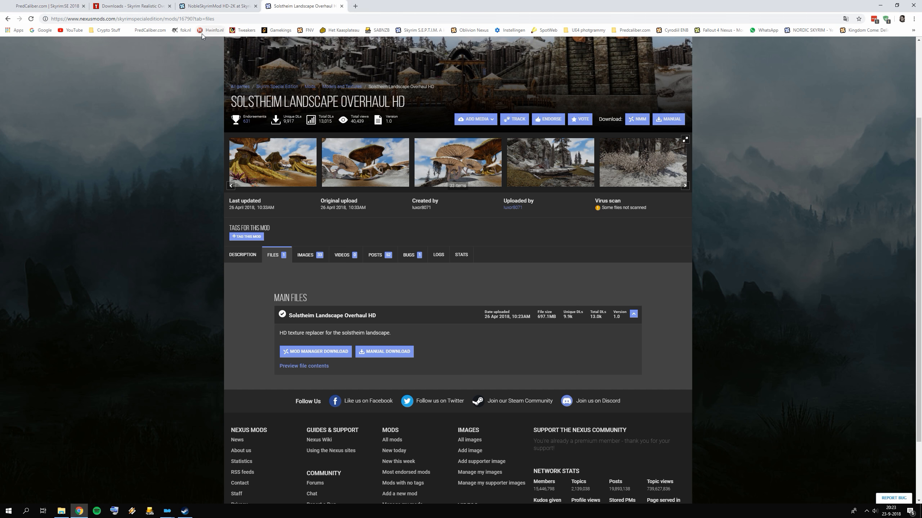
{"action": "left_click", "coordinate": [170, 5]}
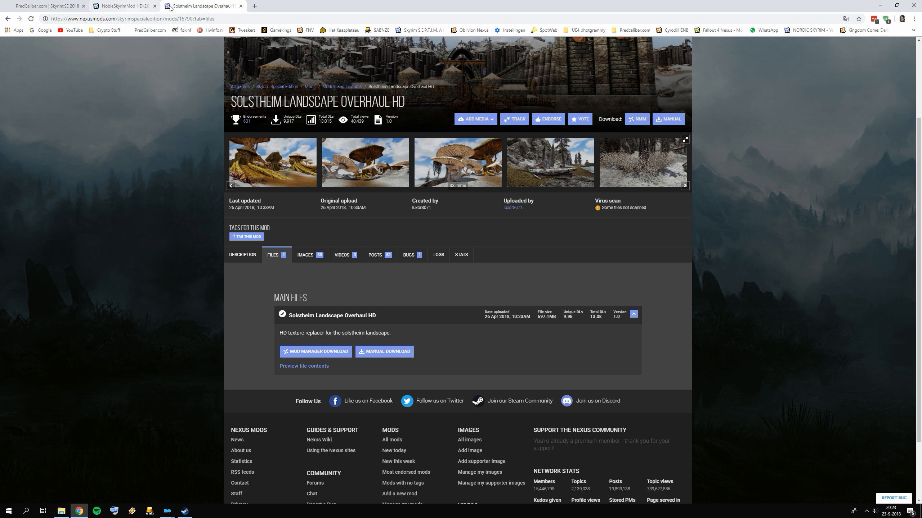
{"action": "left_click", "coordinate": [170, 6]}
{"action": "left_click", "coordinate": [169, 6]}
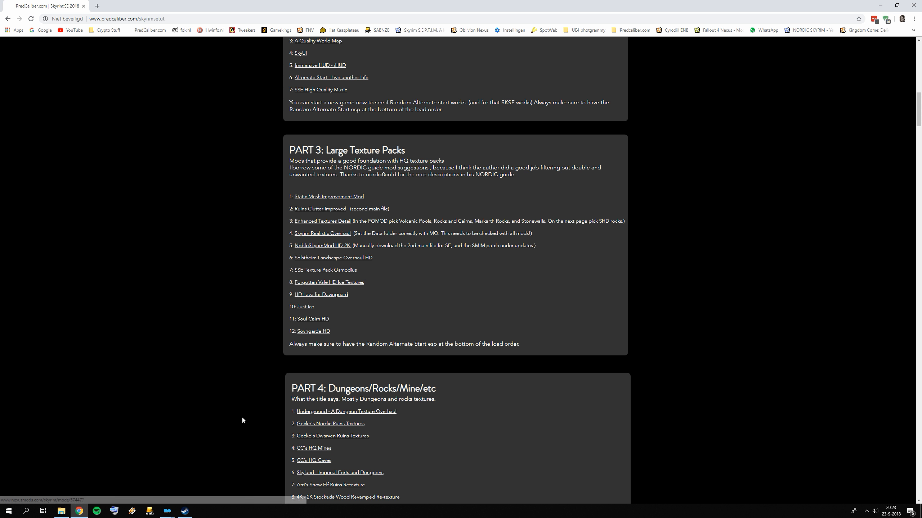
Open the Part 3 guide links 7 to 12, from SSE Texture Pack Osmodius through Sovngarde HD, each in a new browser tab.
{"action": "right_click", "coordinate": [322, 271]}
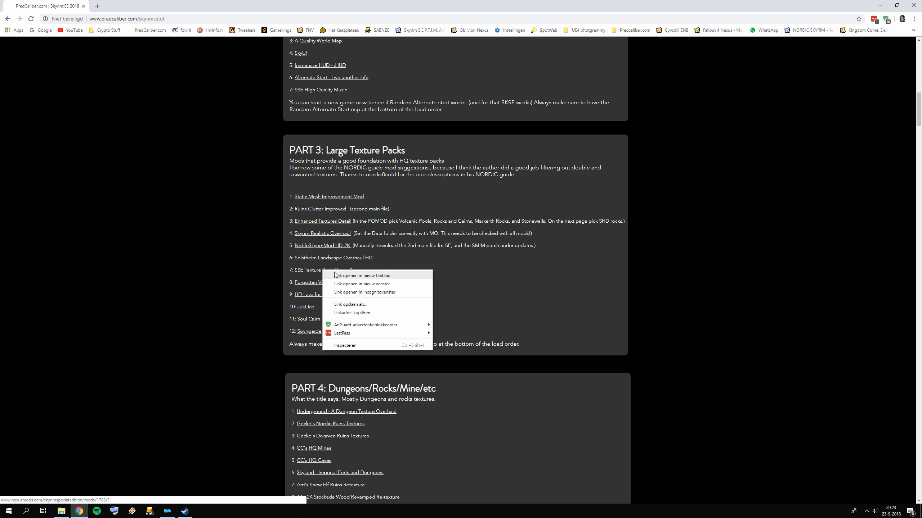
{"action": "left_click", "coordinate": [346, 276]}
{"action": "right_click", "coordinate": [324, 283]}
{"action": "left_click", "coordinate": [330, 288]}
{"action": "right_click", "coordinate": [320, 298]}
{"action": "left_click", "coordinate": [334, 302]}
{"action": "right_click", "coordinate": [311, 308]}
{"action": "left_click", "coordinate": [328, 313]}
{"action": "right_click", "coordinate": [314, 321]}
{"action": "left_click", "coordinate": [333, 327]}
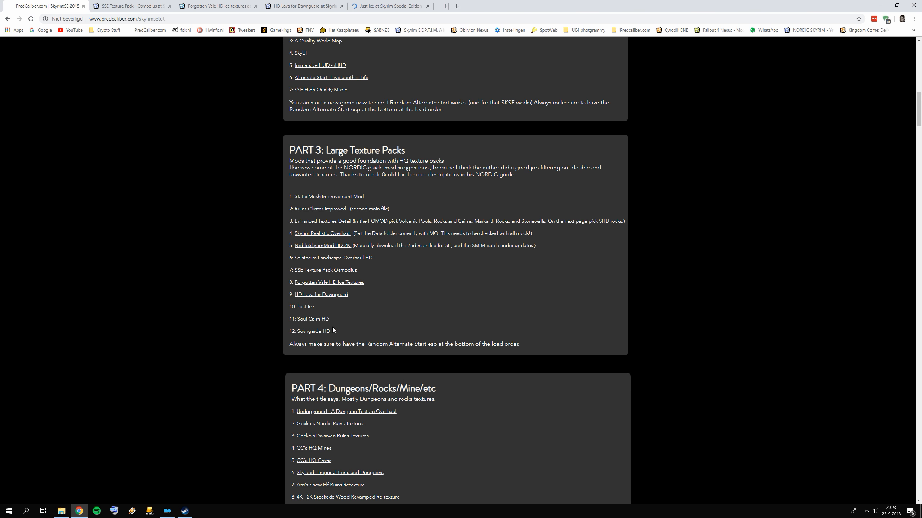
{"action": "right_click", "coordinate": [314, 333]}
{"action": "left_click", "coordinate": [337, 337]}
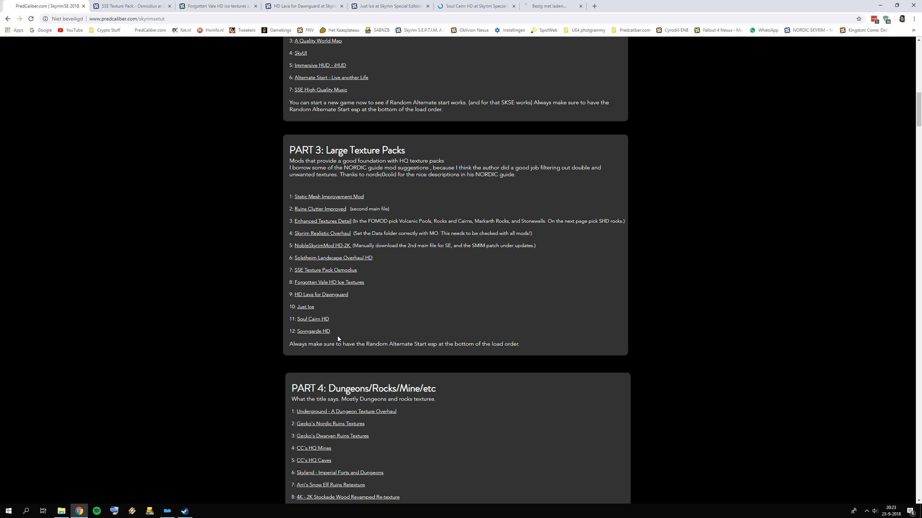
Examine the download files offered for SSE Texture Pack - Osmodius and for Forgotten Vale HD ice textures.
{"action": "left_click", "coordinate": [141, 7]}
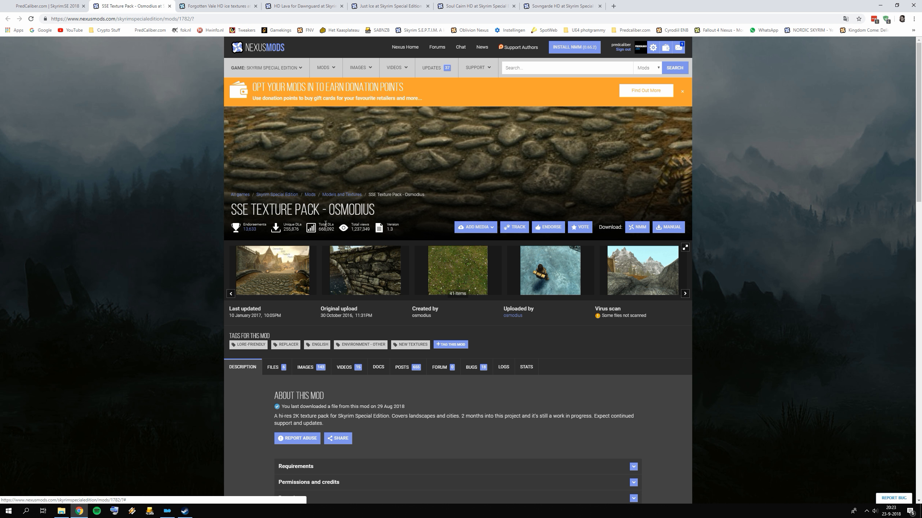
{"action": "scroll", "coordinate": [309, 240], "scroll_direction": "down", "scroll_amount": 3}
{"action": "left_click", "coordinate": [276, 261]}
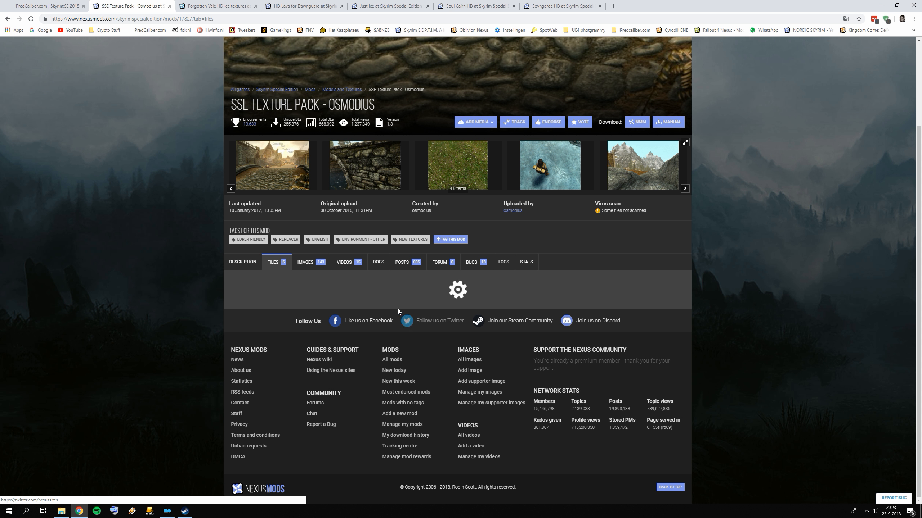
{"action": "scroll", "coordinate": [318, 280], "scroll_direction": "down", "scroll_amount": 1}
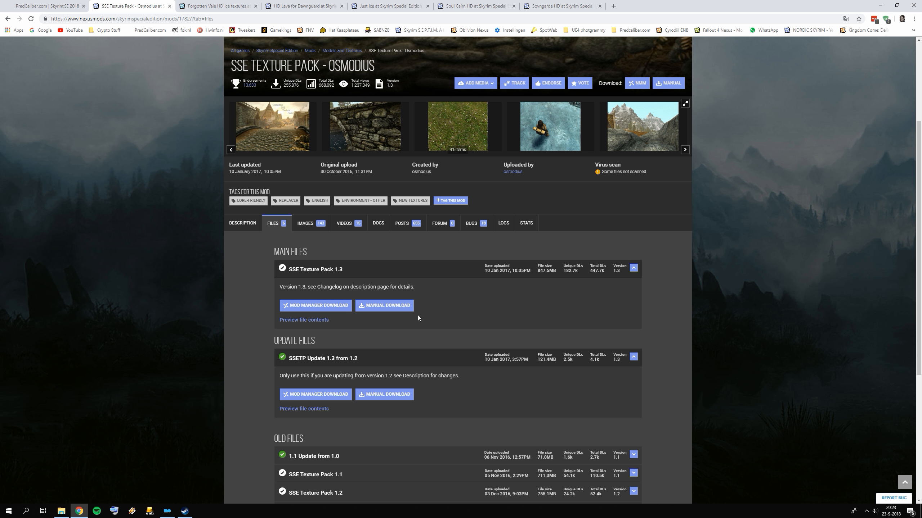
{"action": "left_click", "coordinate": [211, 7]}
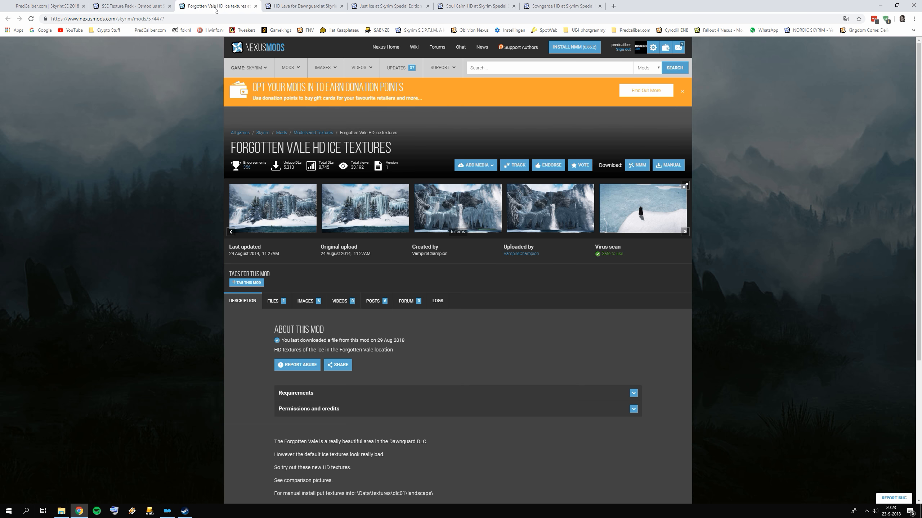
{"action": "left_click", "coordinate": [275, 300]}
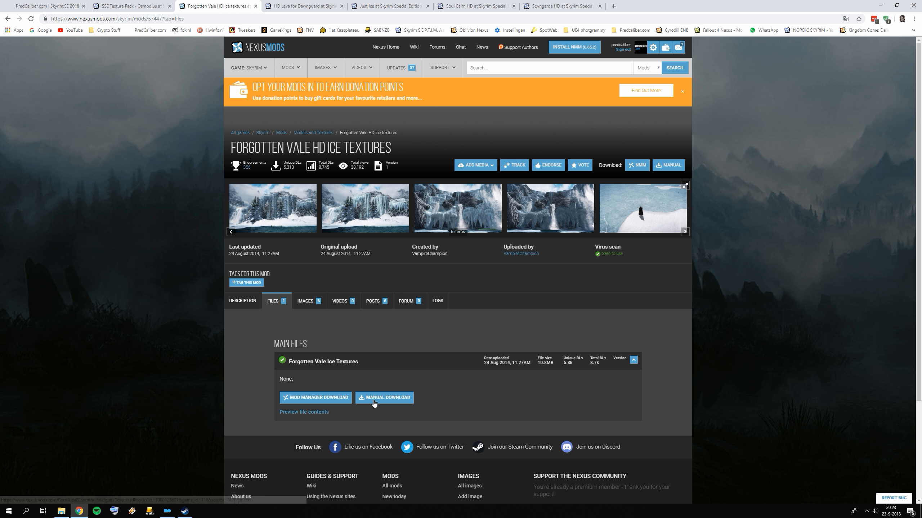
Examine the main and optional download files offered for HD Lava for Dawnguard.
{"action": "left_click", "coordinate": [290, 5]}
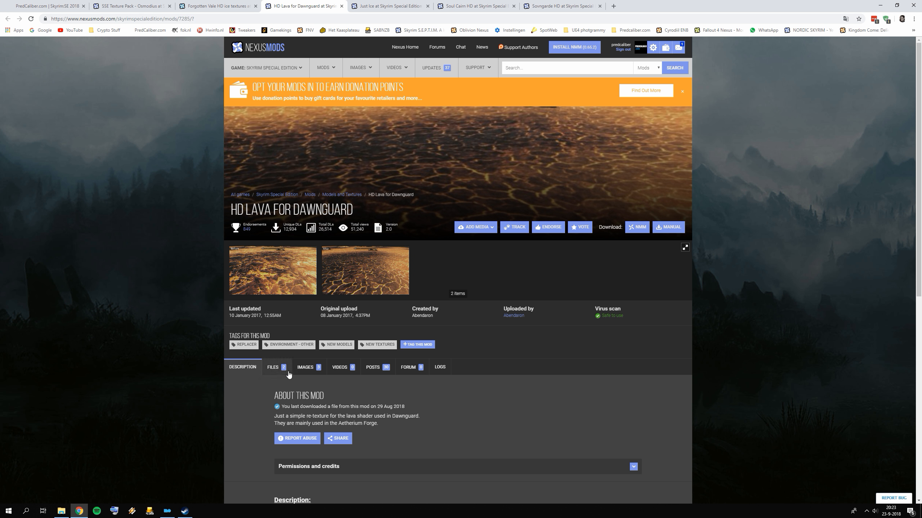
{"action": "left_click", "coordinate": [278, 369]}
{"action": "scroll", "coordinate": [314, 369], "scroll_direction": "down", "scroll_amount": 5}
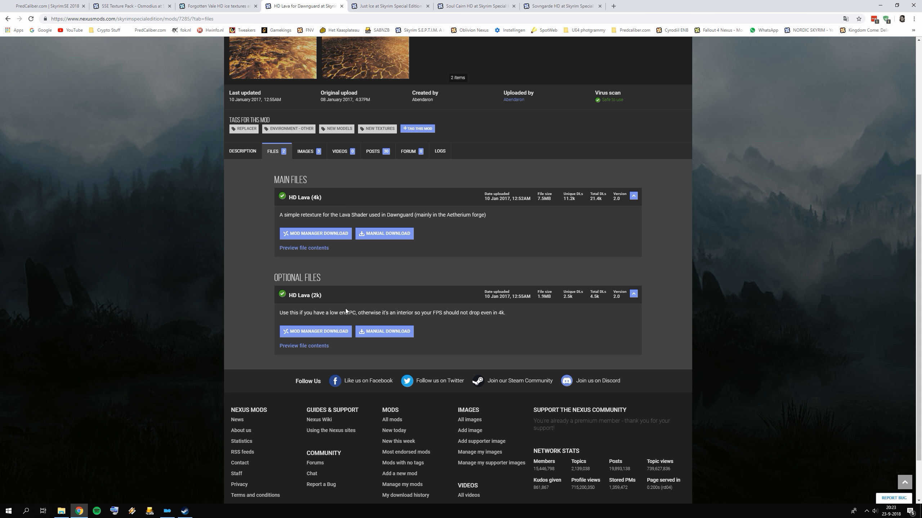
{"action": "scroll", "coordinate": [346, 309], "scroll_direction": "up", "scroll_amount": 3}
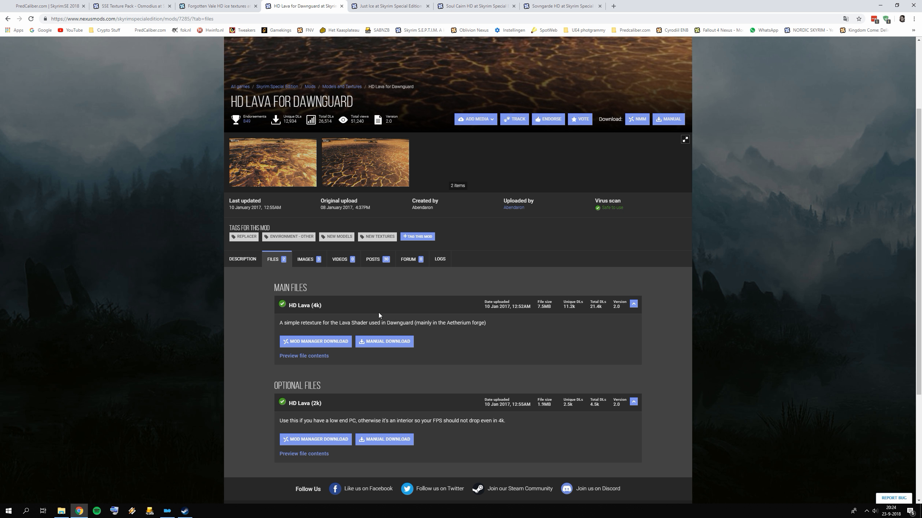
Examine the resolution versions offered among the Just Ice download files.
{"action": "left_click", "coordinate": [390, 6]}
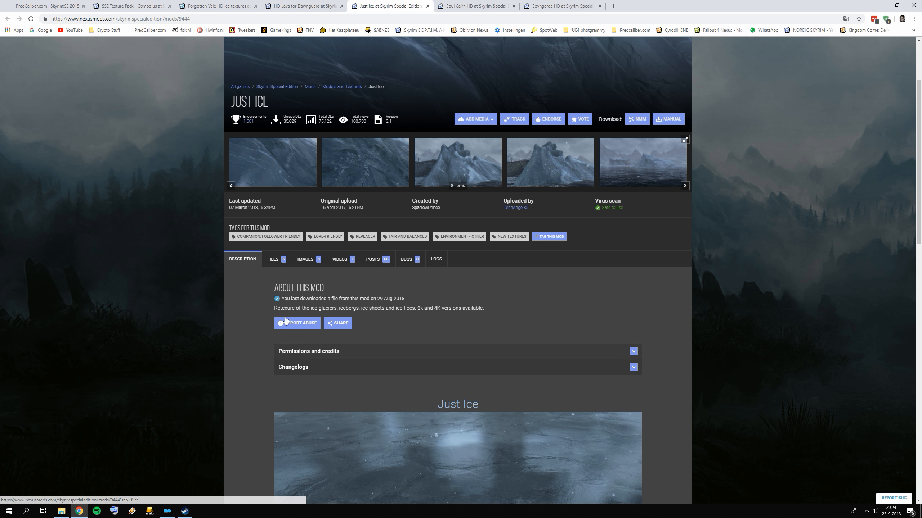
{"action": "left_click", "coordinate": [280, 259]}
{"action": "scroll", "coordinate": [342, 292], "scroll_direction": "down", "scroll_amount": 4}
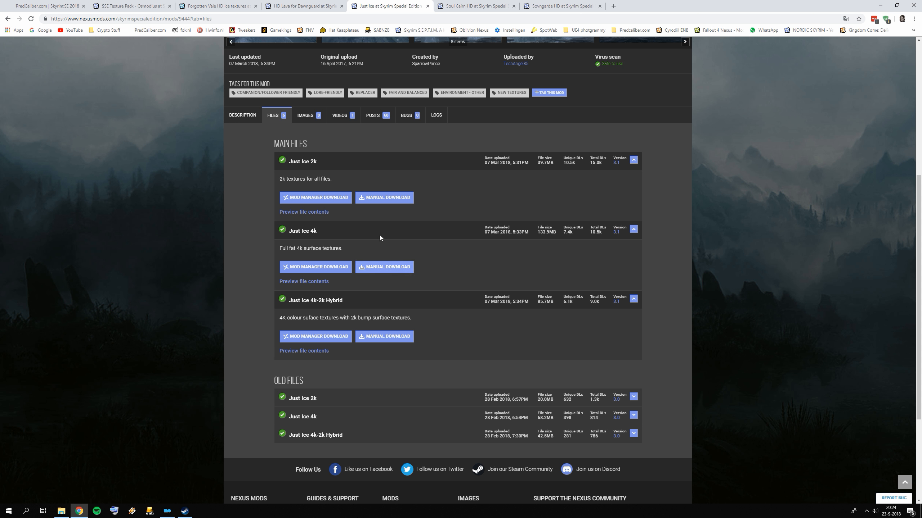
Examine the main and optional download files offered for Soul Cairn HD.
{"action": "left_click", "coordinate": [459, 5]}
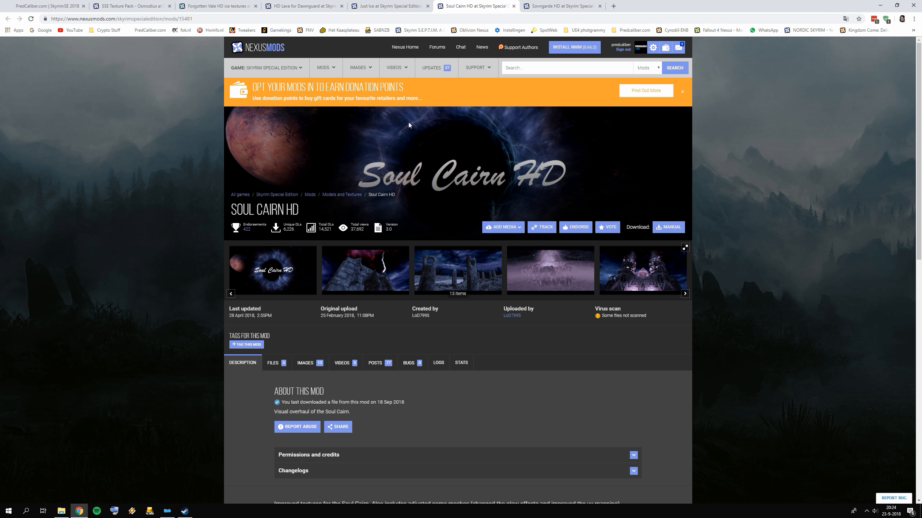
{"action": "left_click", "coordinate": [277, 364]}
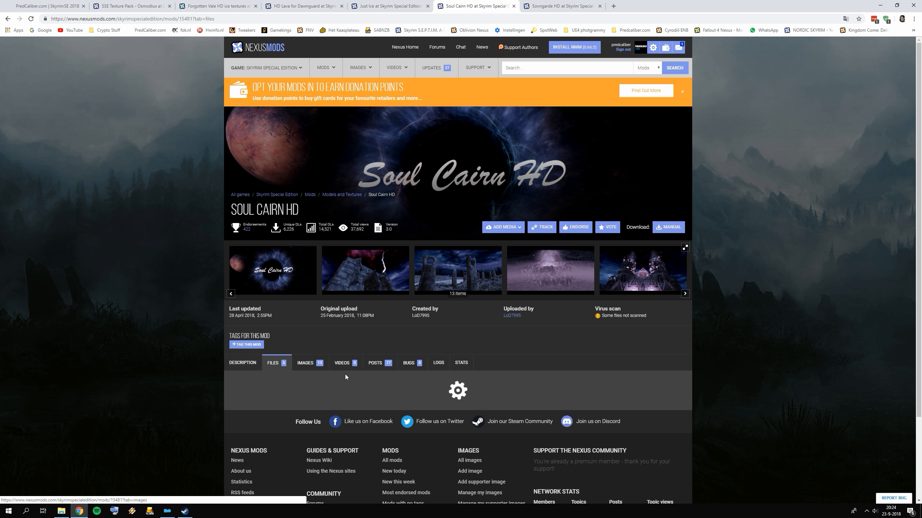
{"action": "scroll", "coordinate": [345, 375], "scroll_direction": "down", "scroll_amount": 5}
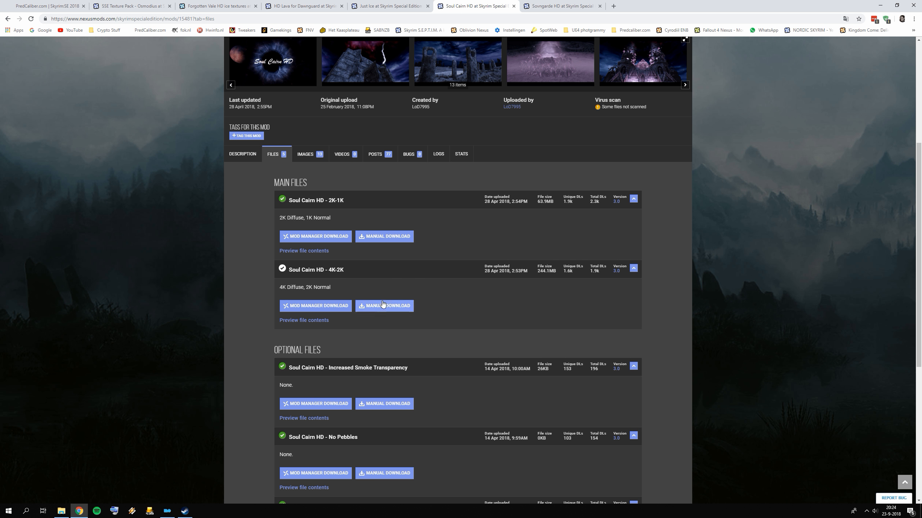
{"action": "scroll", "coordinate": [375, 292], "scroll_direction": "up", "scroll_amount": 1}
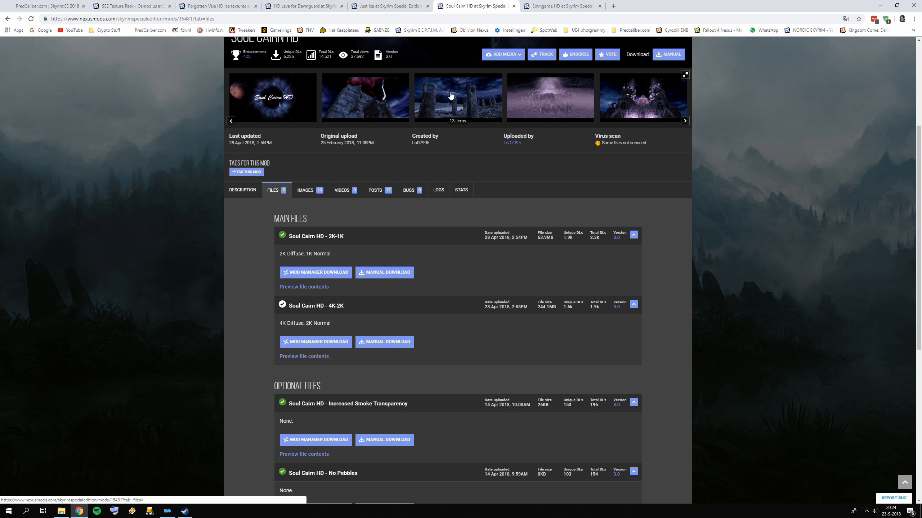
Examine the main files and the optional patch offered for Sovngarde HD.
{"action": "left_click", "coordinate": [546, 7]}
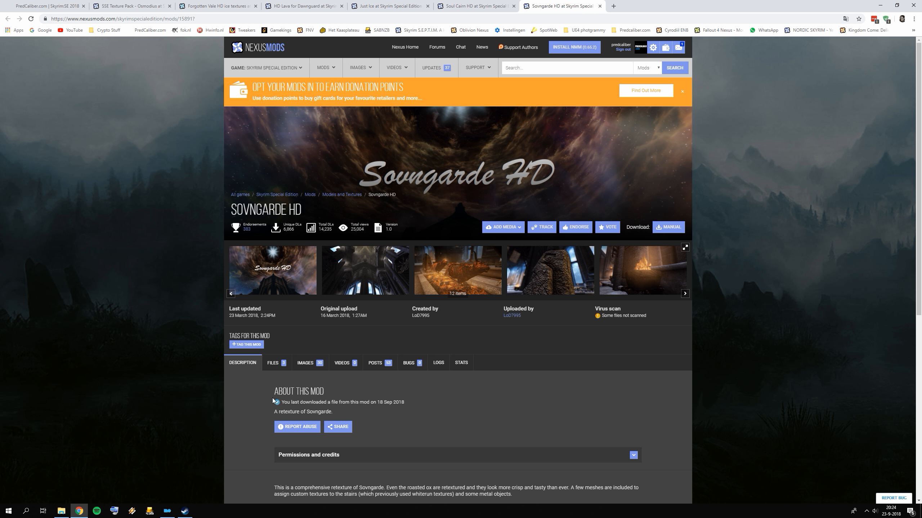
{"action": "left_click", "coordinate": [281, 372]}
{"action": "scroll", "coordinate": [331, 391], "scroll_direction": "down", "scroll_amount": 5}
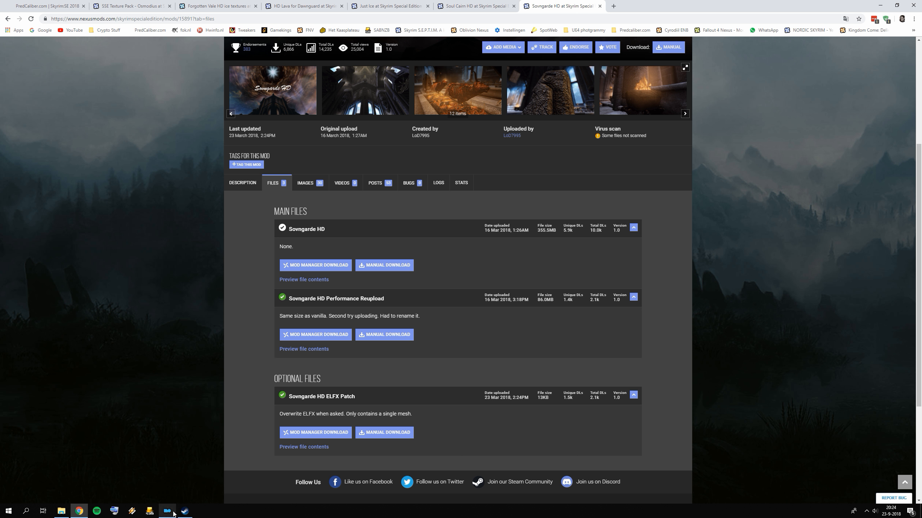
Switch back to Mod Organizer and enable the 10 Solstheim Landscape Overhaul HD mod.
{"action": "mouse_move", "coordinate": [172, 515]}
{"action": "left_click", "coordinate": [182, 474]}
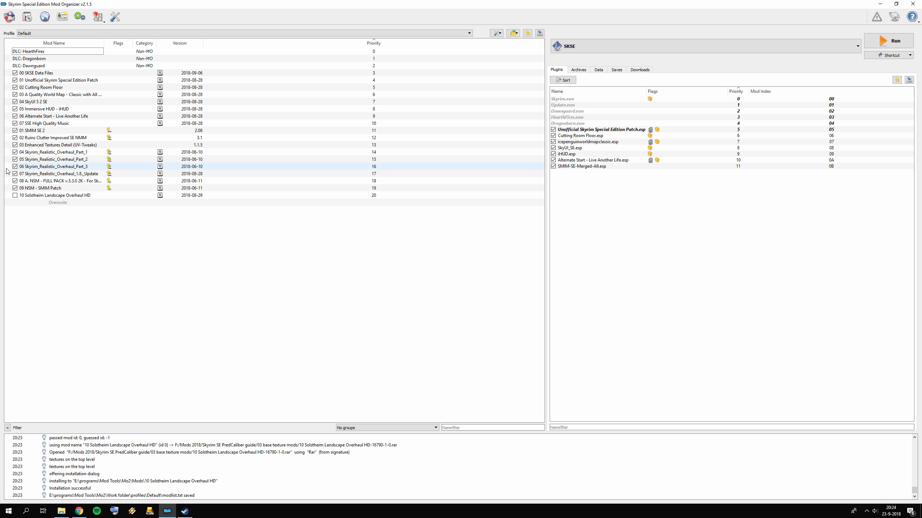
{"action": "left_click", "coordinate": [15, 196]}
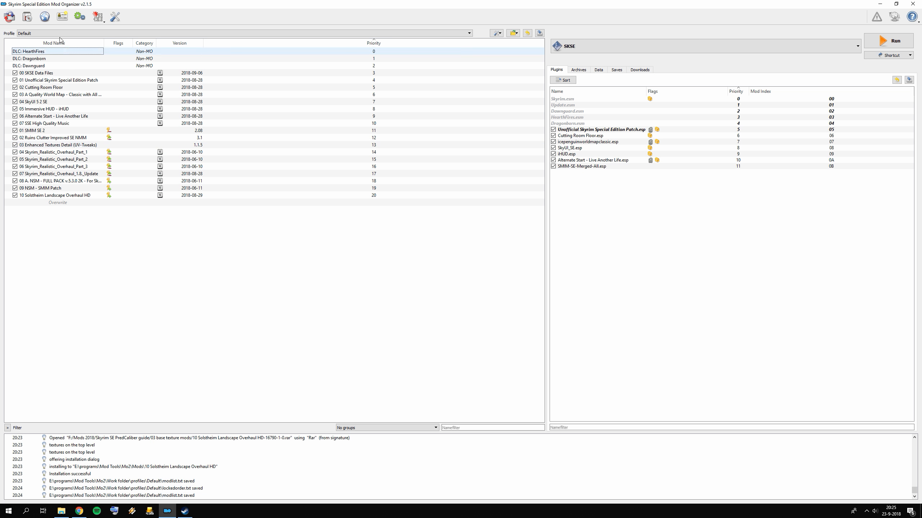
Manually install and enable the 11 SSE Texture Pack 1.3 archive, setting its Data folder as the data directory.
{"action": "left_click", "coordinate": [10, 16]}
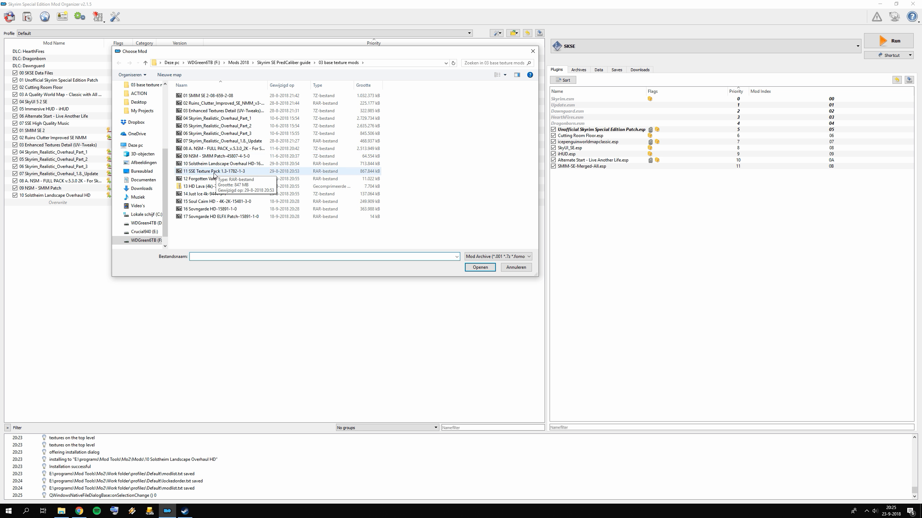
{"action": "left_click", "coordinate": [199, 173]}
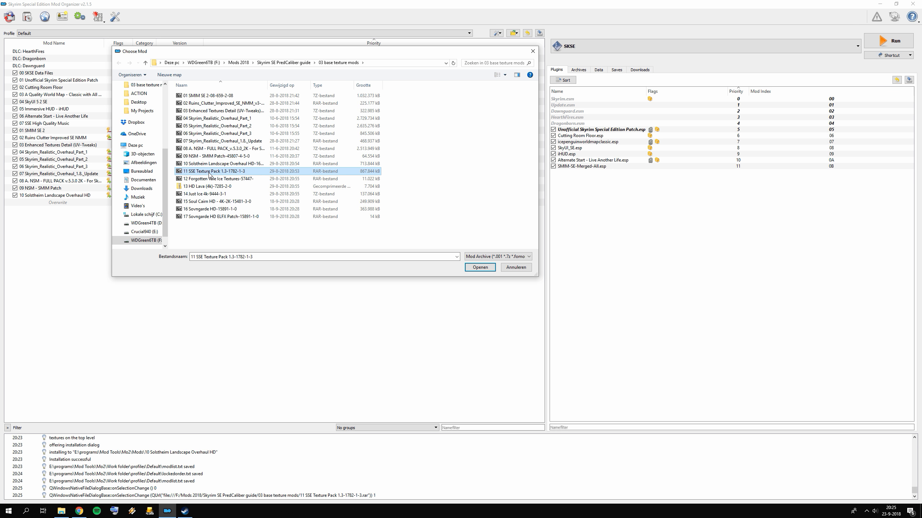
{"action": "double_click", "coordinate": [209, 175]}
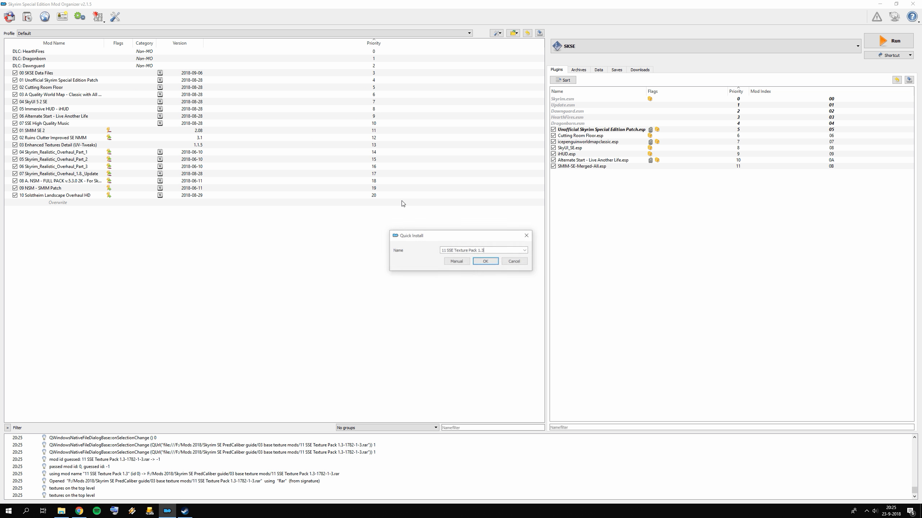
{"action": "left_click", "coordinate": [456, 262]}
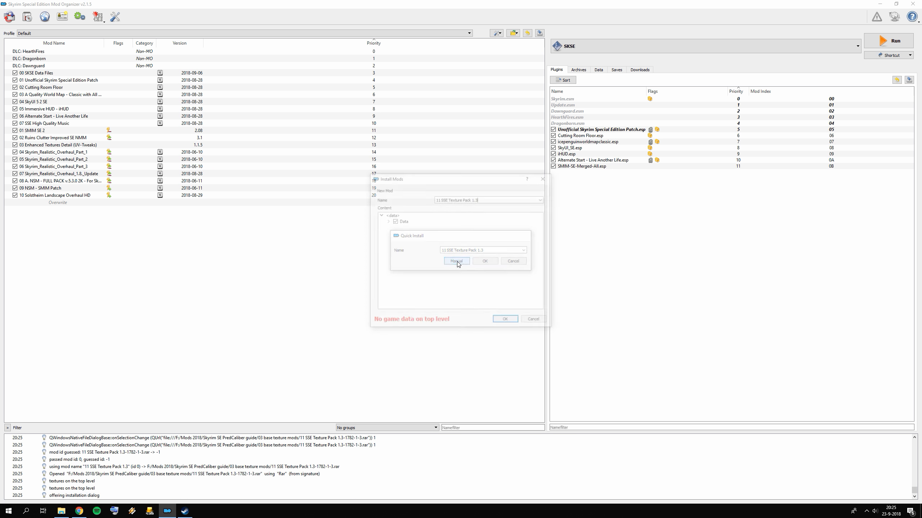
{"action": "right_click", "coordinate": [396, 221]}
{"action": "left_click", "coordinate": [423, 226]}
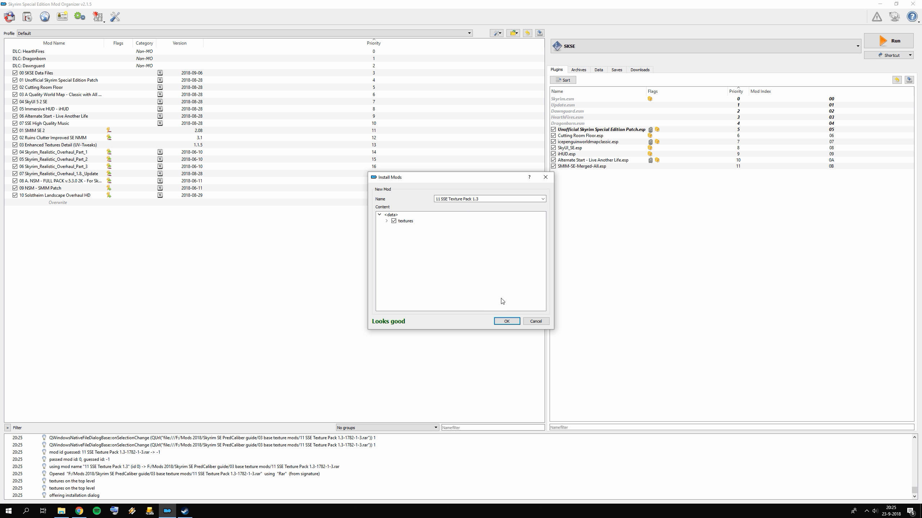
{"action": "left_click", "coordinate": [508, 321]}
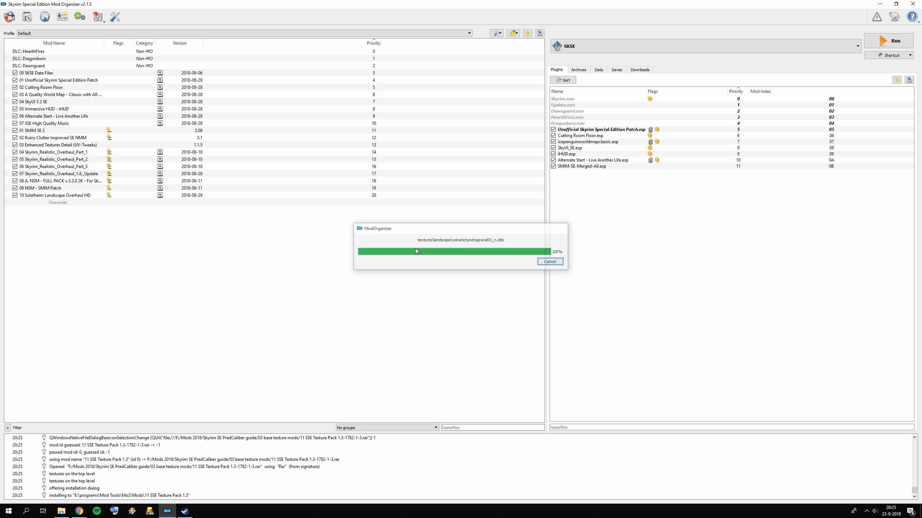
{"action": "left_click", "coordinate": [15, 202]}
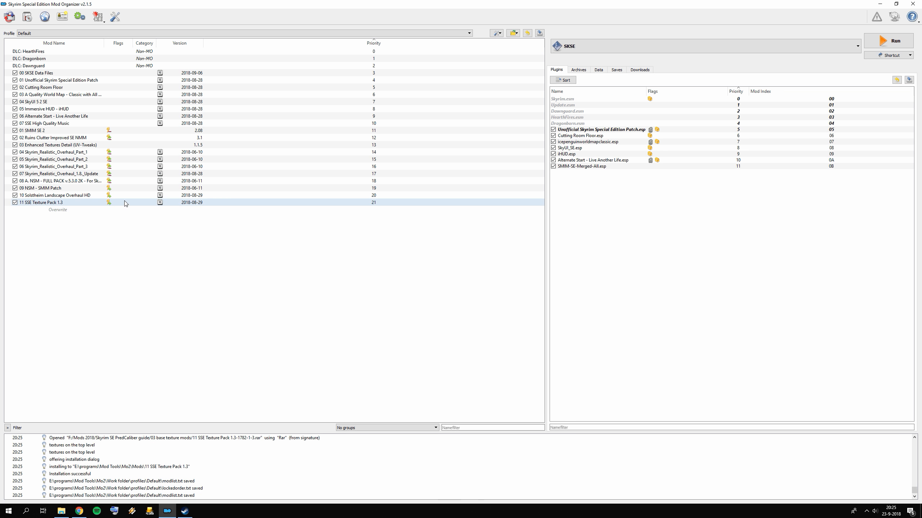
Manually install and enable the 12 Forgotten Vale Ice Textures archive, setting its Data folder as the data directory.
{"action": "left_click", "coordinate": [10, 16]}
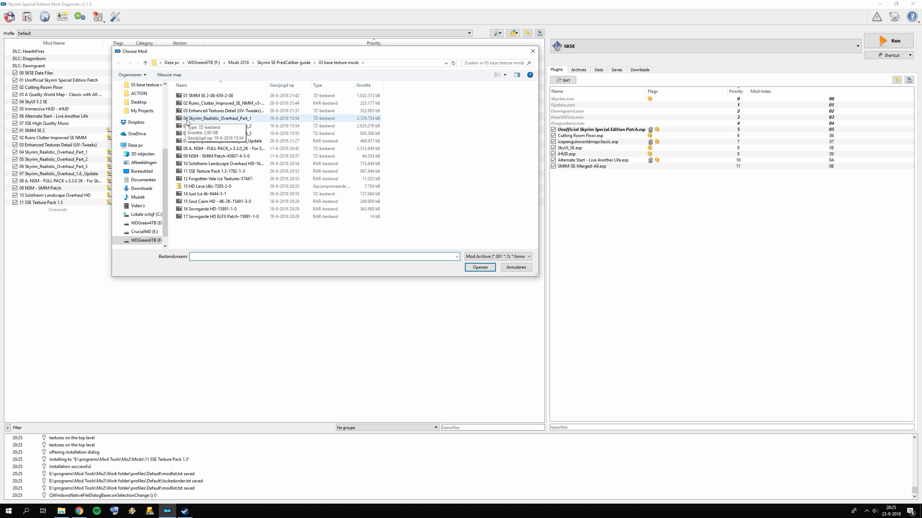
{"action": "left_click", "coordinate": [217, 178]}
{"action": "double_click", "coordinate": [218, 178]}
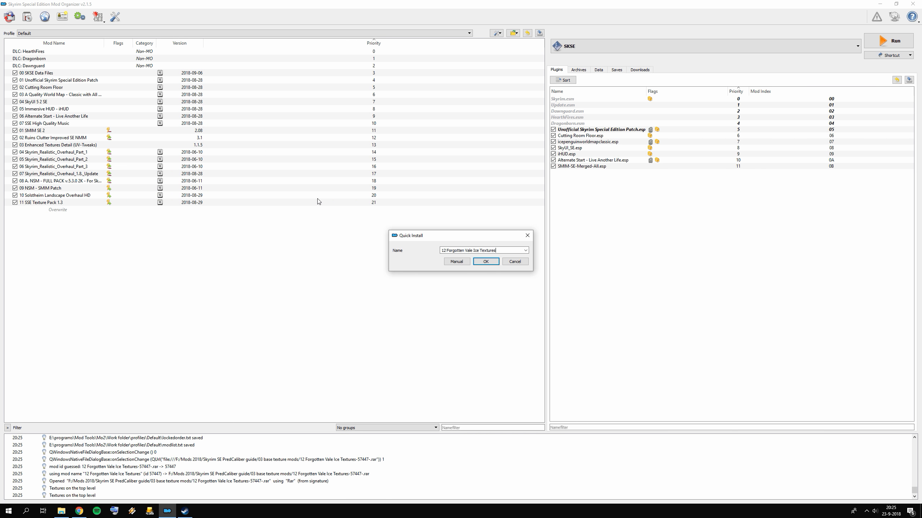
{"action": "left_click", "coordinate": [456, 263]}
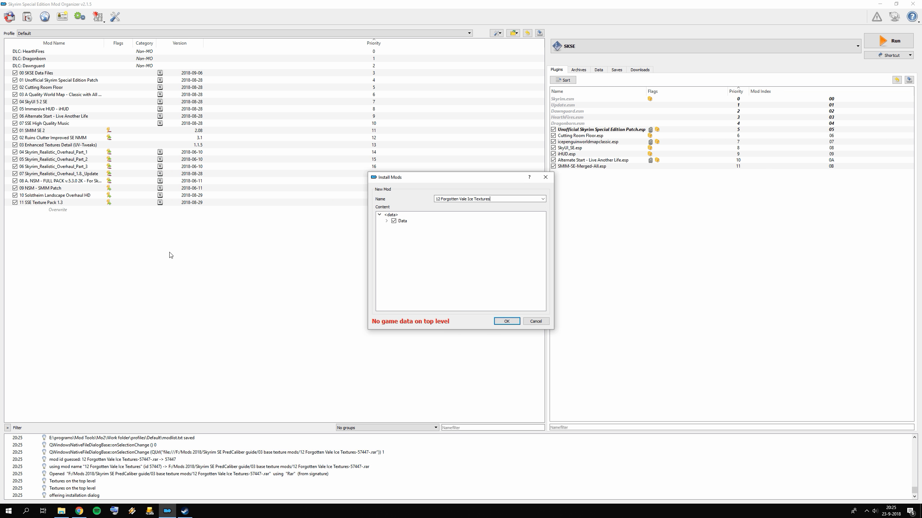
{"action": "right_click", "coordinate": [400, 223]}
{"action": "left_click", "coordinate": [417, 229]}
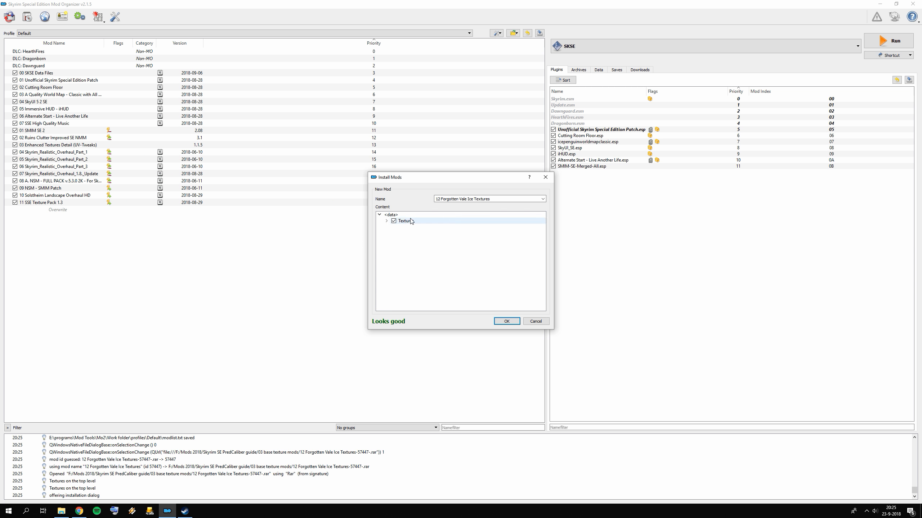
{"action": "left_click", "coordinate": [507, 321]}
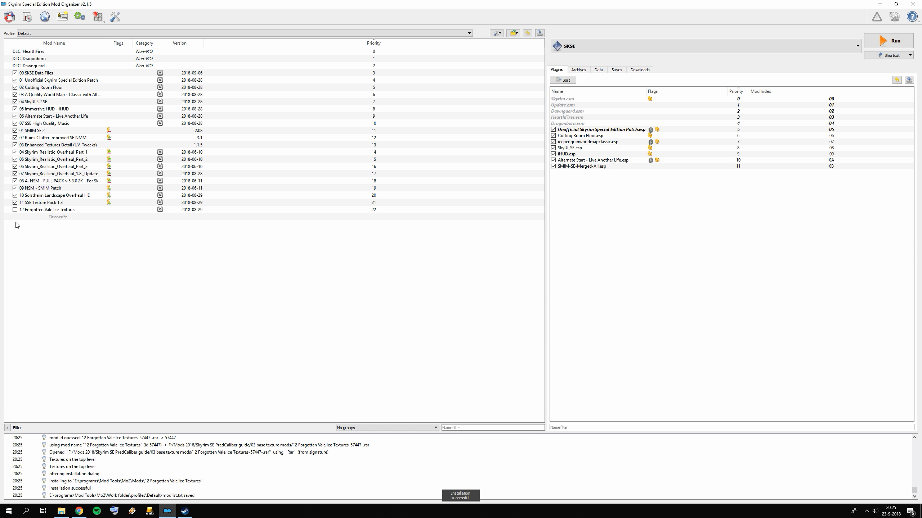
Manually install and enable the 13 HD Lava (4k) archive, setting its data folder as the data directory.
{"action": "left_click", "coordinate": [28, 16]}
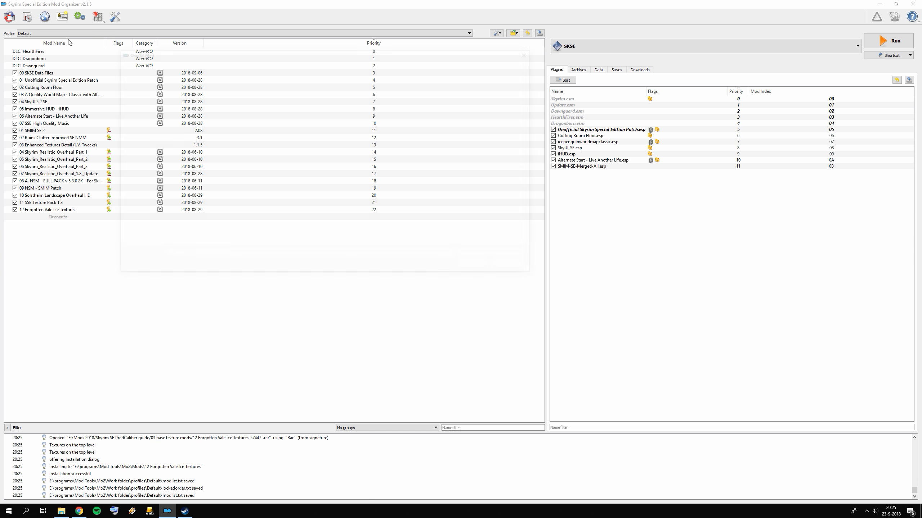
{"action": "double_click", "coordinate": [205, 187]}
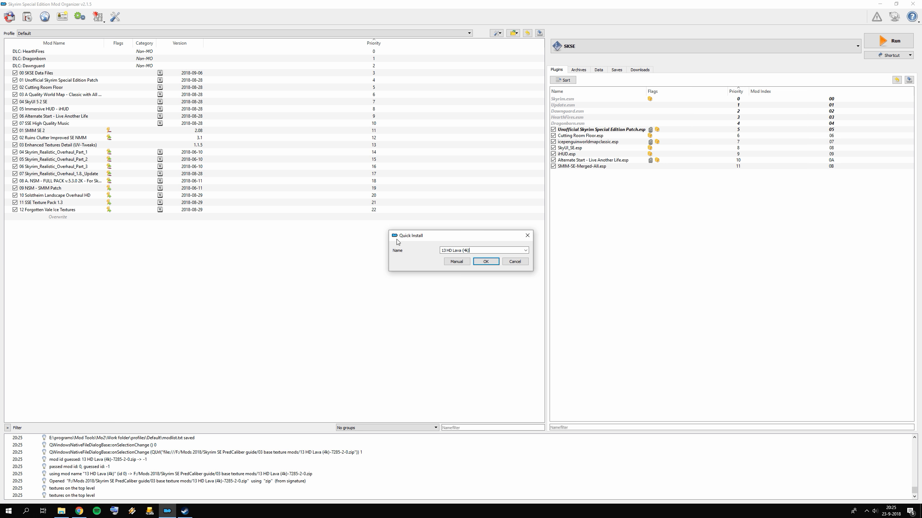
{"action": "left_click", "coordinate": [445, 259]}
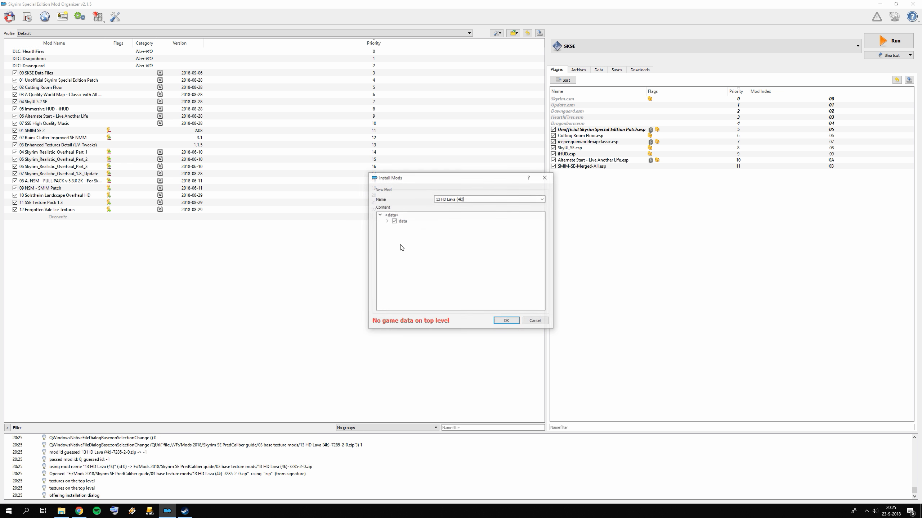
{"action": "left_click", "coordinate": [508, 317]}
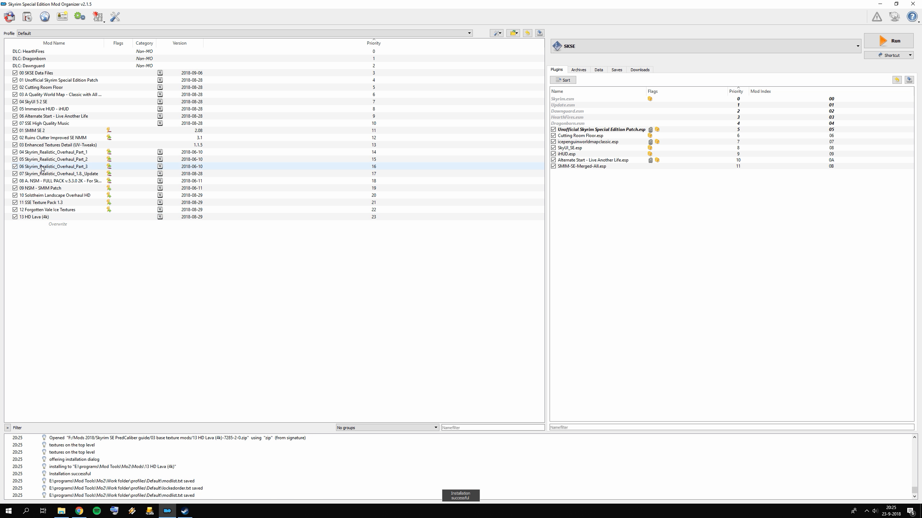
Manually install the 14 Just Ice 4k archive from the 03 base texture mods folder and enable it.
{"action": "left_click", "coordinate": [10, 16]}
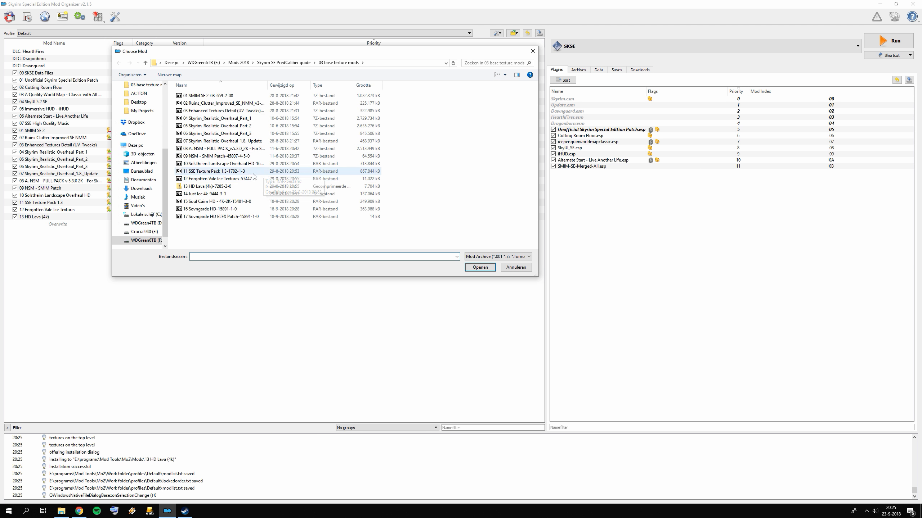
{"action": "double_click", "coordinate": [207, 194]}
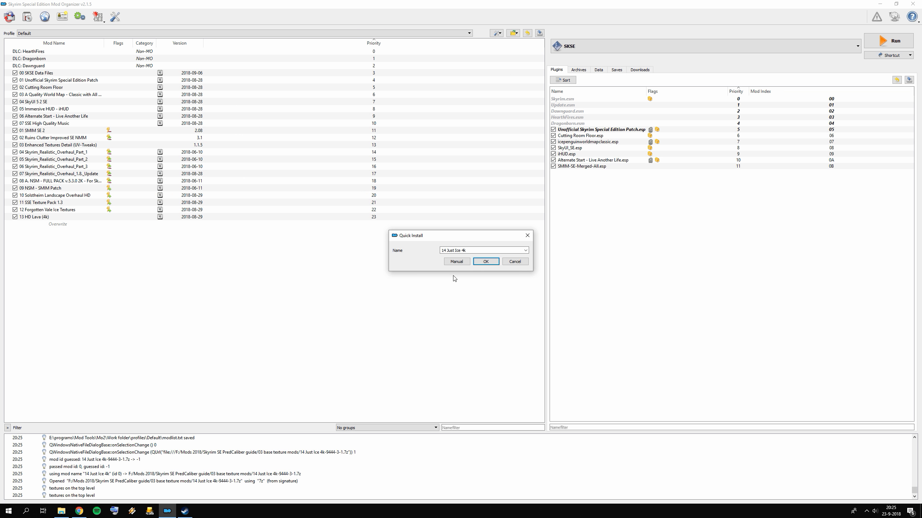
{"action": "left_click", "coordinate": [456, 261]}
{"action": "left_click", "coordinate": [507, 321]}
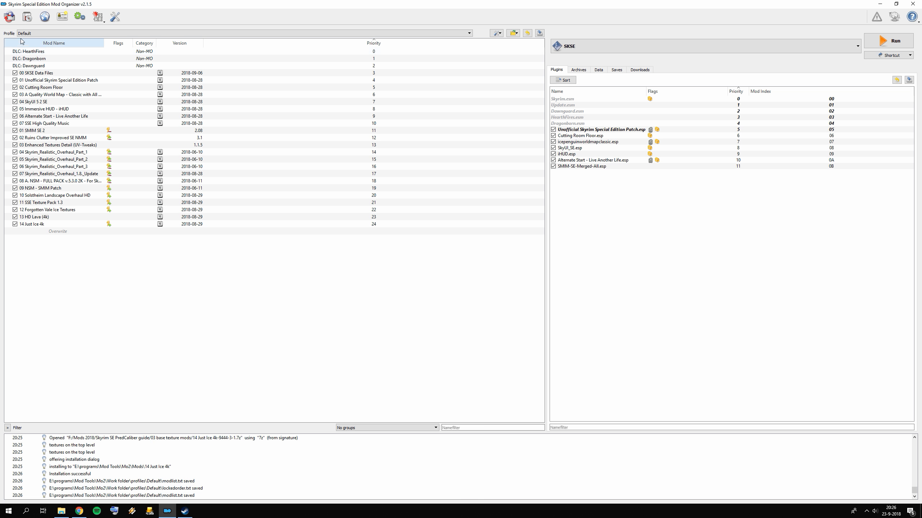
Manually install the 15 Soul Cairn HD - 4K archive with its meshes and textures, and enable it.
{"action": "left_click", "coordinate": [28, 16]}
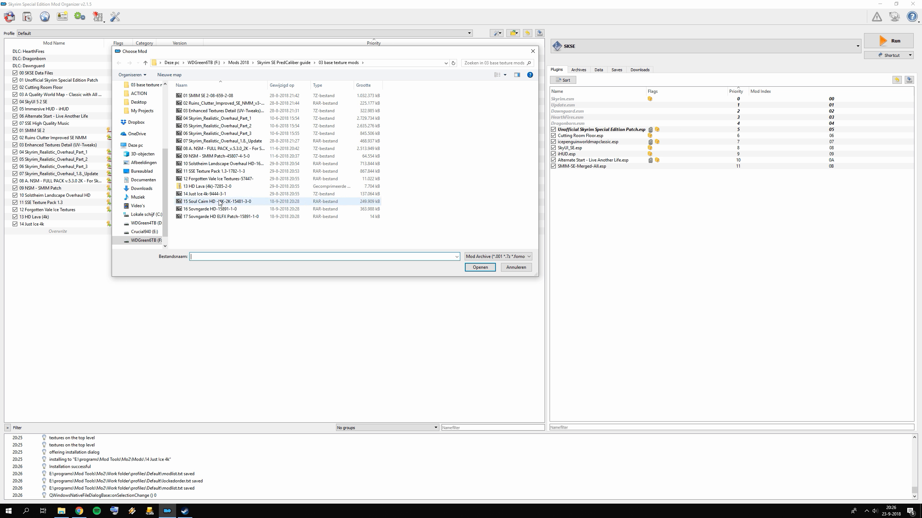
{"action": "right_click", "coordinate": [221, 202]}
{"action": "double_click", "coordinate": [214, 202]}
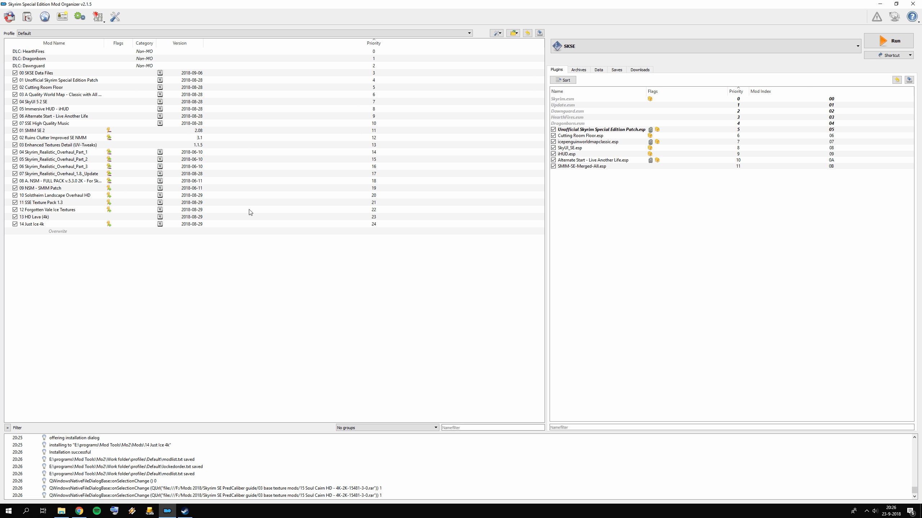
{"action": "left_click", "coordinate": [452, 262]}
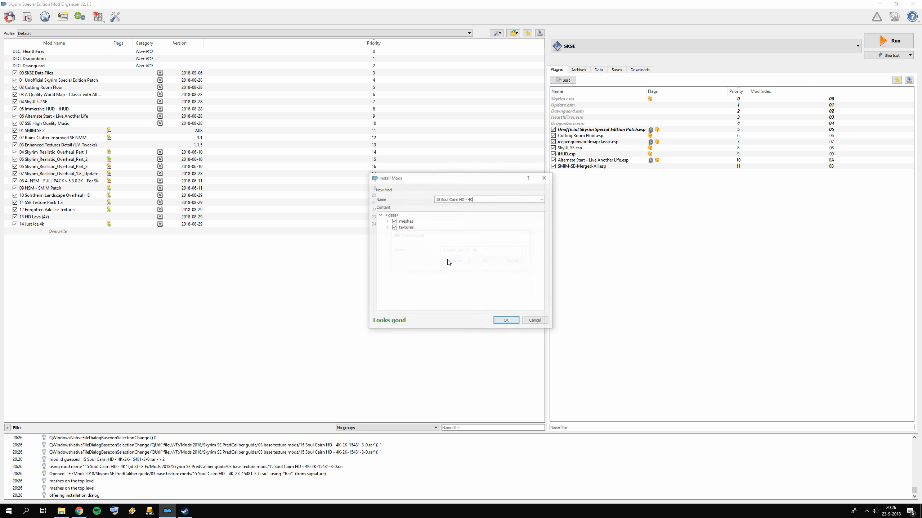
{"action": "left_click", "coordinate": [503, 320]}
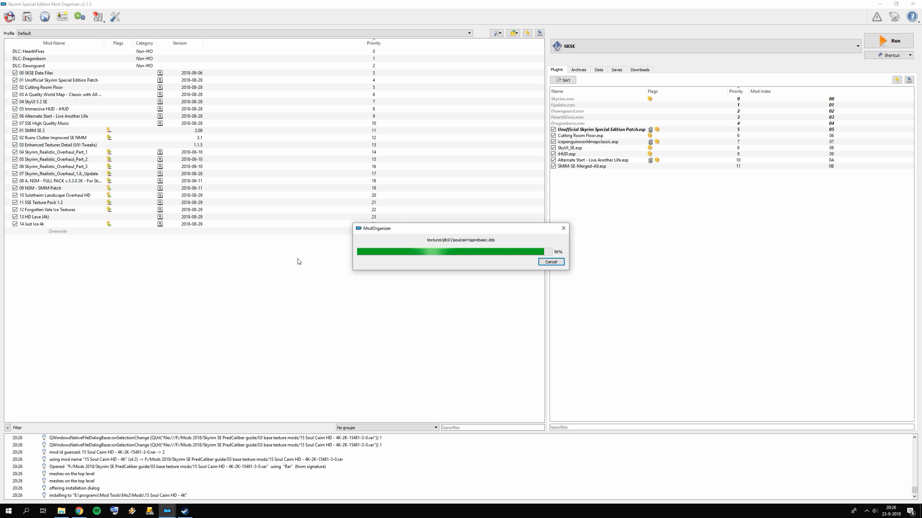
{"action": "left_click", "coordinate": [87, 233]}
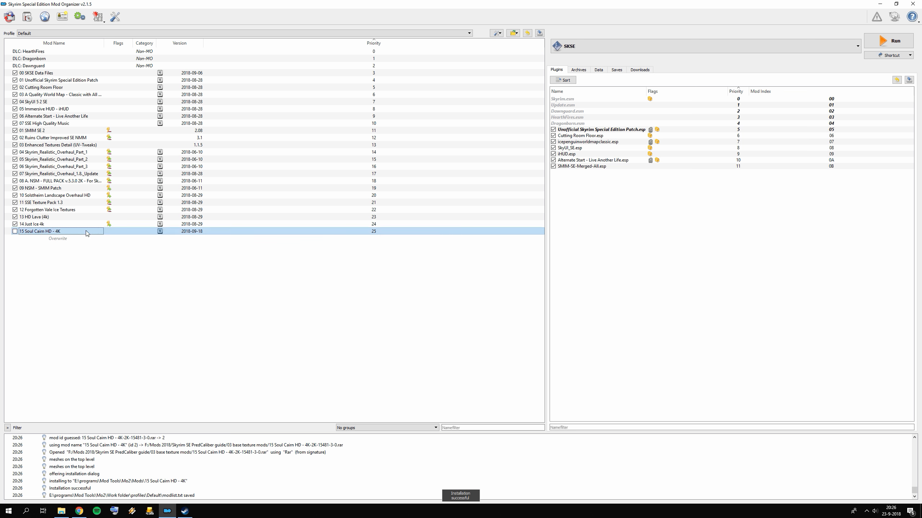
{"action": "left_click", "coordinate": [14, 232]}
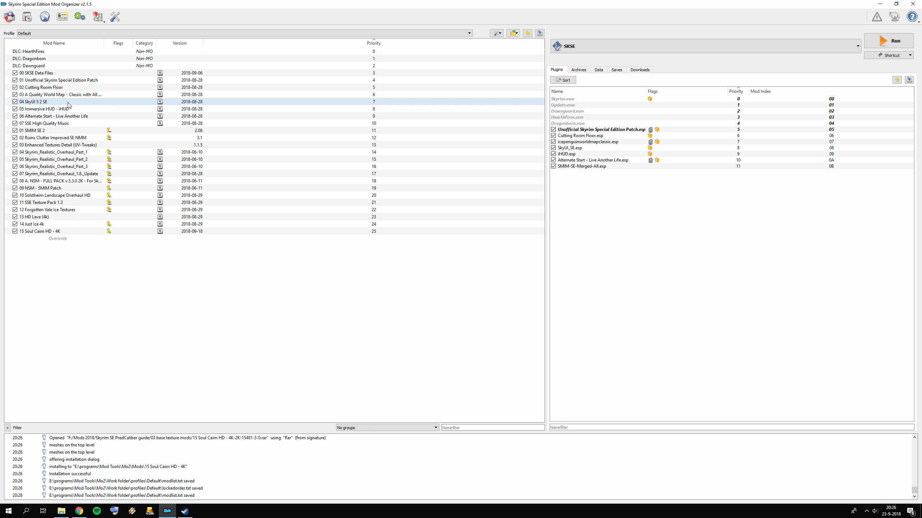
Manually install the 16 Sovngarde HD archive with its meshes and textures, and enable it.
{"action": "left_click", "coordinate": [27, 16]}
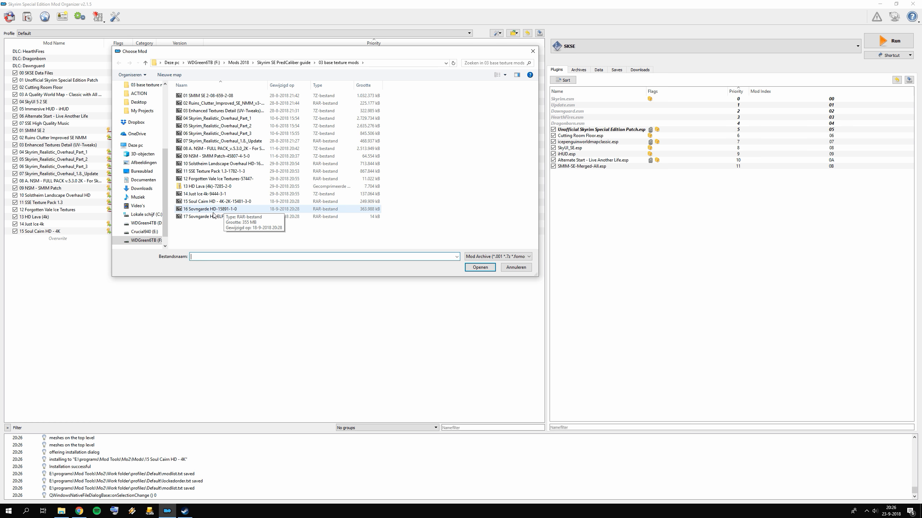
{"action": "double_click", "coordinate": [213, 212]}
{"action": "left_click", "coordinate": [458, 264]}
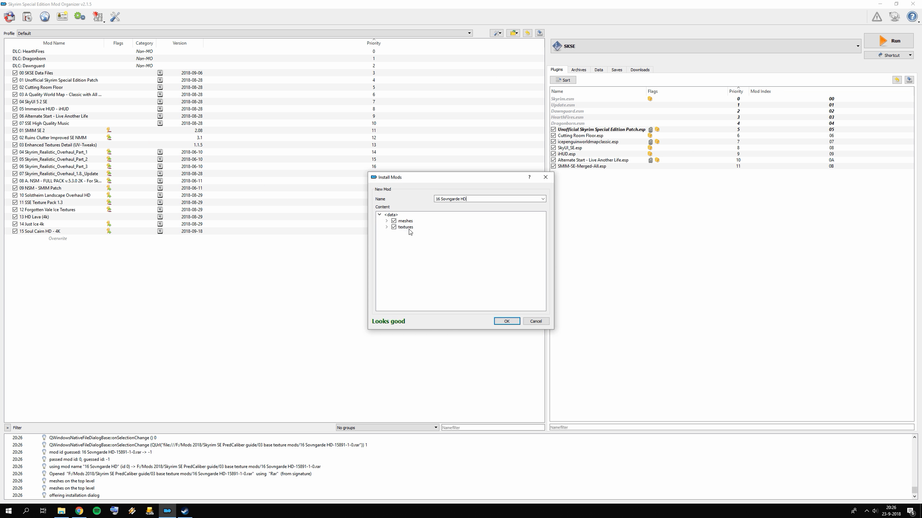
{"action": "left_click", "coordinate": [506, 321]}
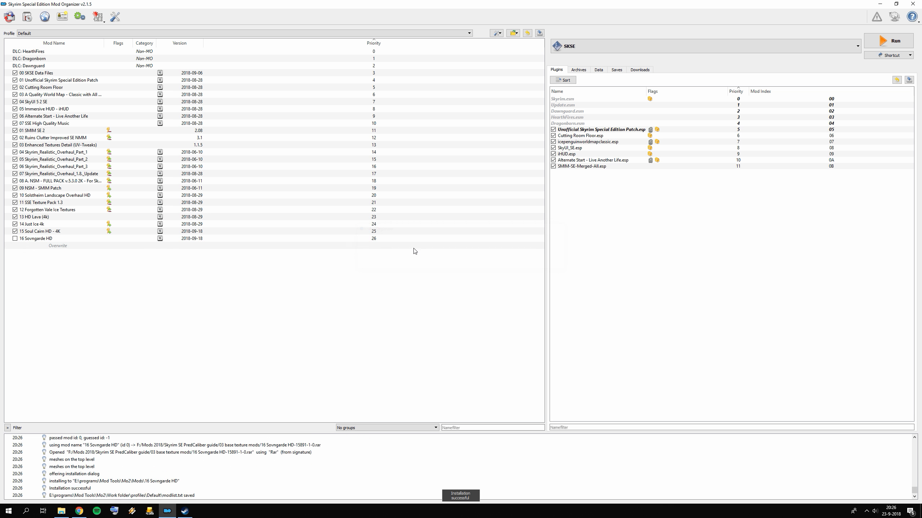
{"action": "left_click", "coordinate": [14, 239]}
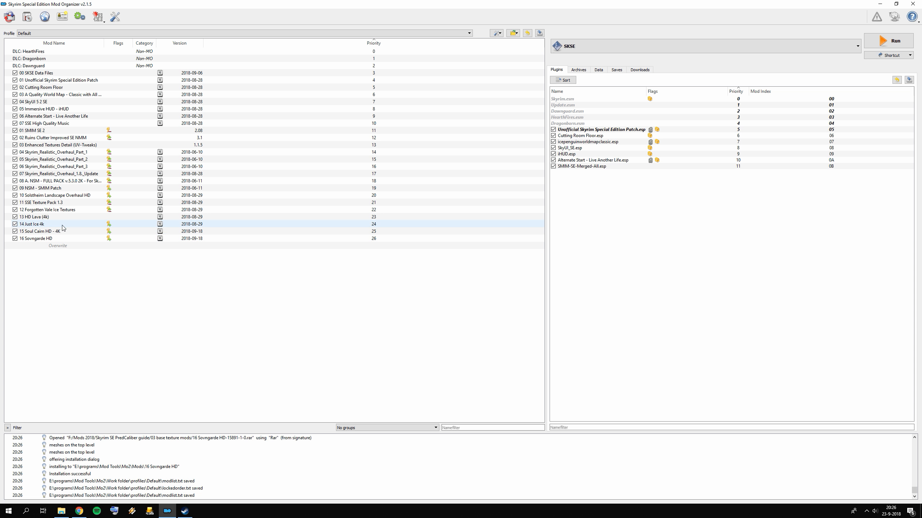
Manually install the 17 Sovngarde HD ELFX Patch archive, leaving the mod disabled.
{"action": "left_click", "coordinate": [9, 16]}
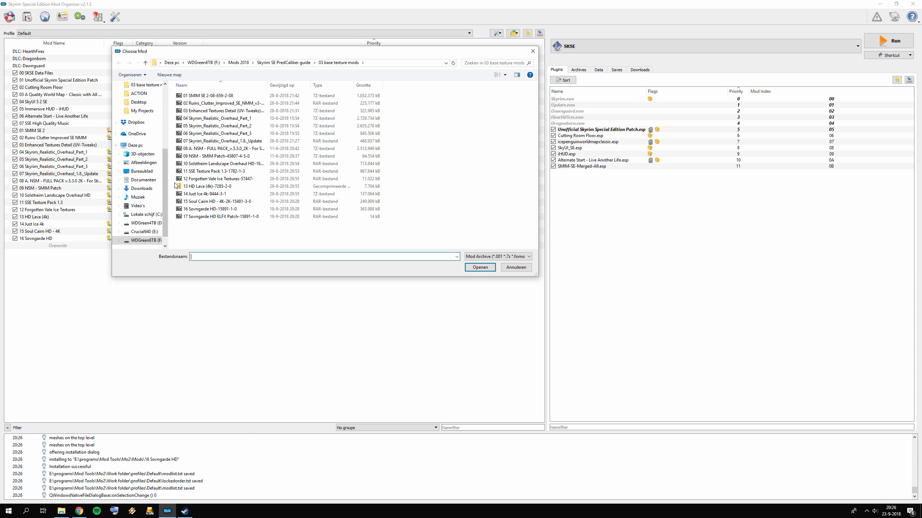
{"action": "double_click", "coordinate": [221, 217]}
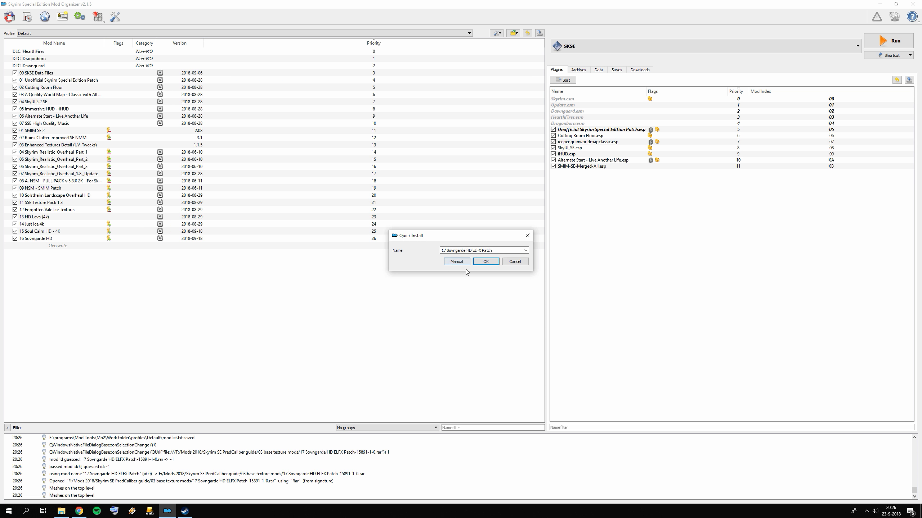
{"action": "left_click", "coordinate": [462, 262]}
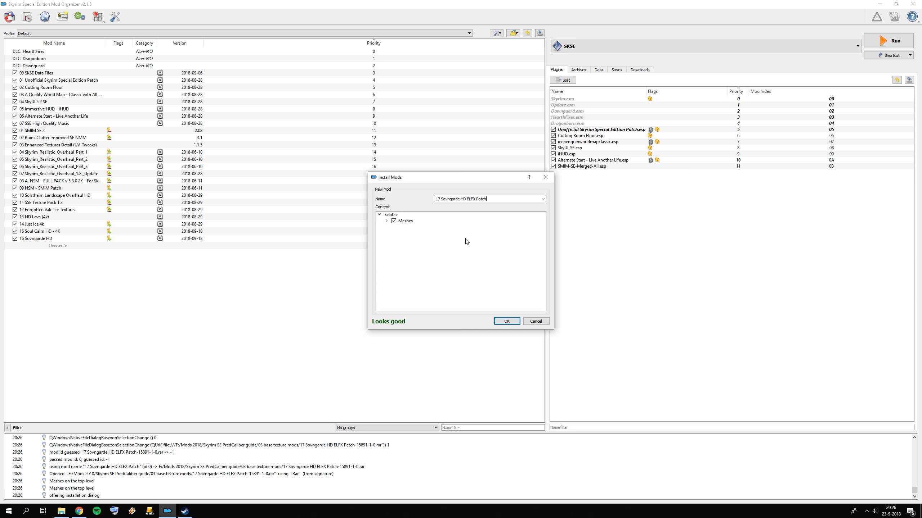
{"action": "left_click", "coordinate": [507, 321]}
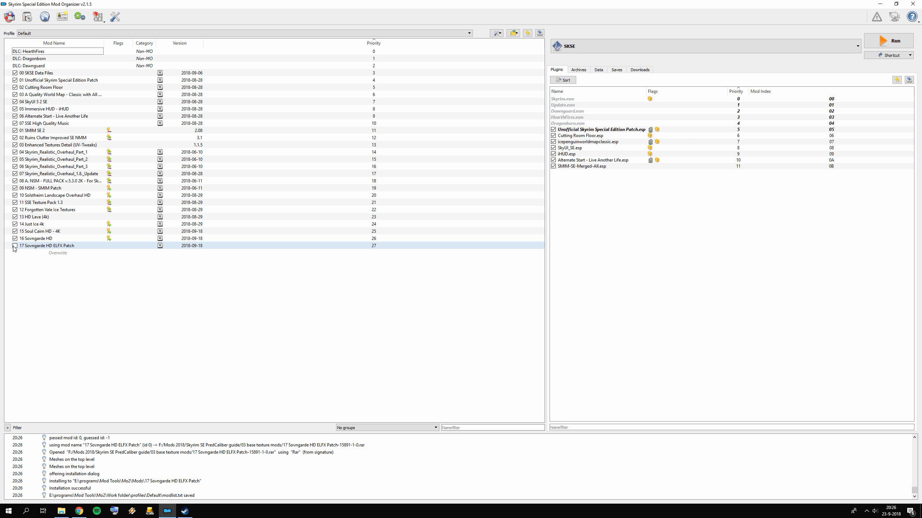
{"action": "right_click", "coordinate": [41, 248]}
{"action": "left_click", "coordinate": [34, 253]}
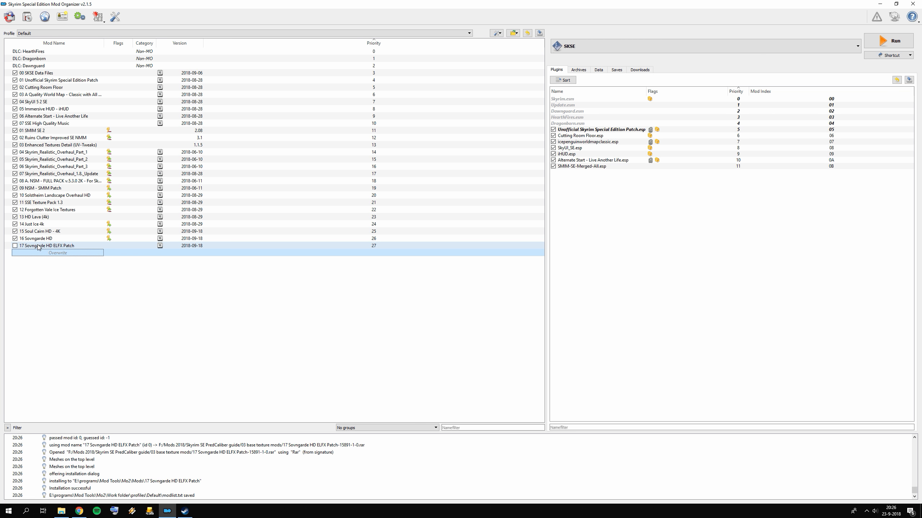
{"action": "left_click", "coordinate": [39, 247]}
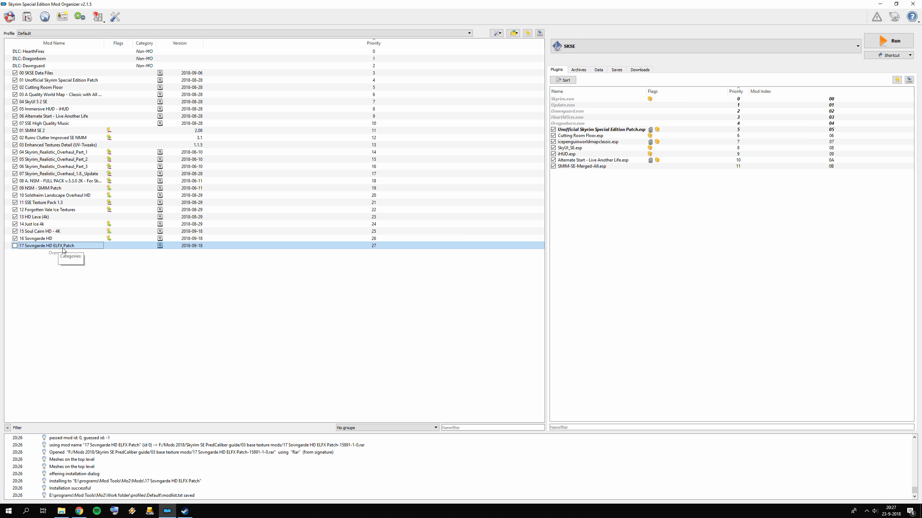
Add the note "Has to be placed and activated after ELFX" to the 17 Sovngarde HD ELFX Patch mod.
{"action": "double_click", "coordinate": [63, 247]}
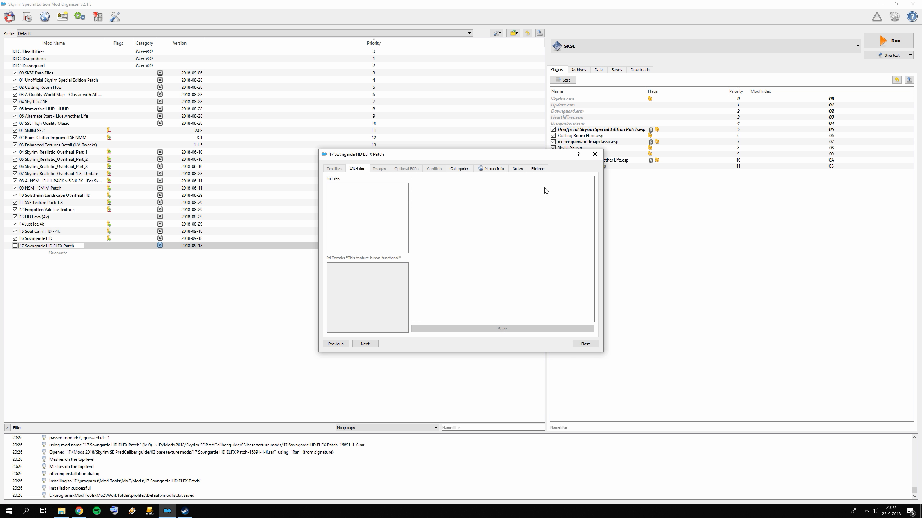
{"action": "left_click", "coordinate": [519, 170]}
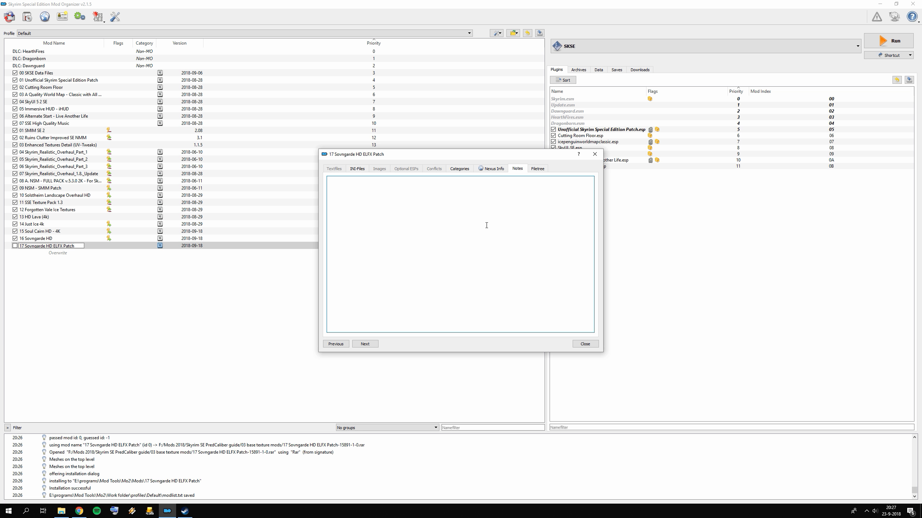
{"action": "type", "text": "Has to be placed and activated after ELFX"}
{"action": "left_click", "coordinate": [585, 344]}
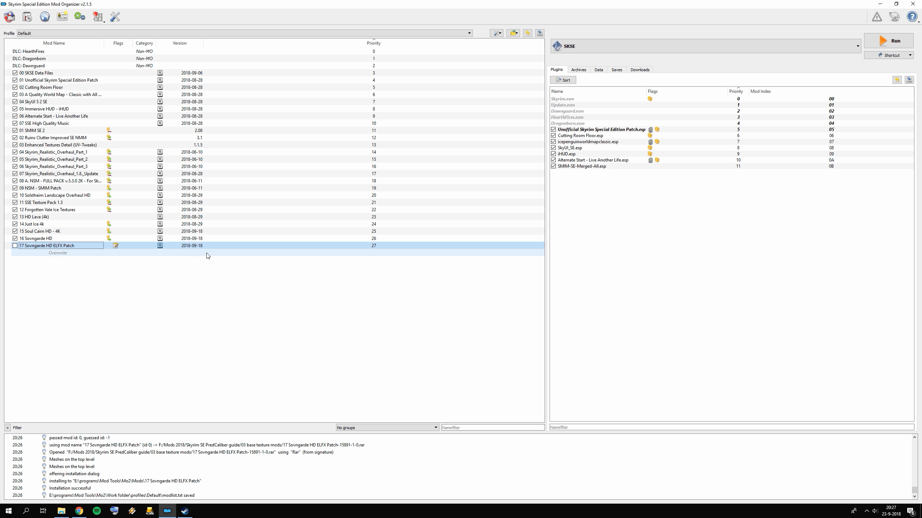
{"action": "mouse_move", "coordinate": [118, 249]}
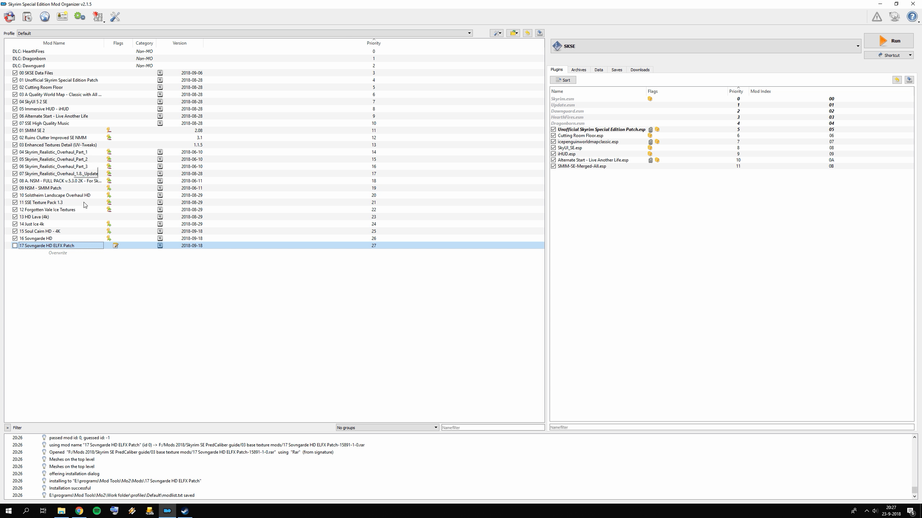
{"action": "right_click", "coordinate": [116, 246]}
{"action": "left_click", "coordinate": [75, 265]}
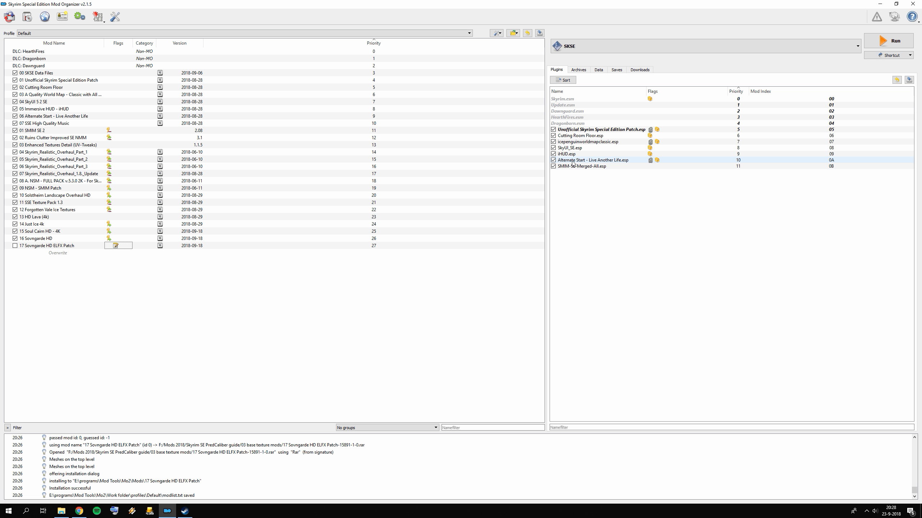
Move the Alternate Start - Live Another Life.esp plugin below SMIM-SE-Merged-All.esp, to the end of the load order.
{"action": "left_click_drag", "start_coordinate": [571, 162], "coordinate": [569, 170]}
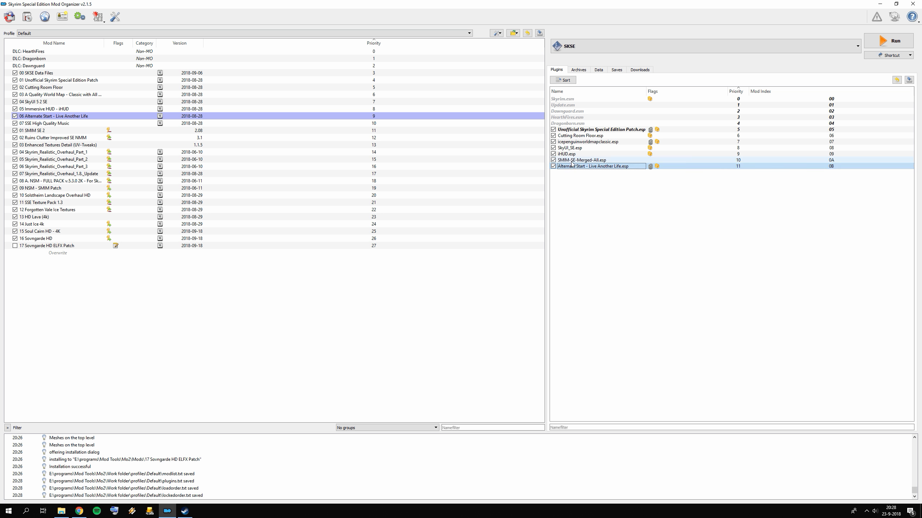